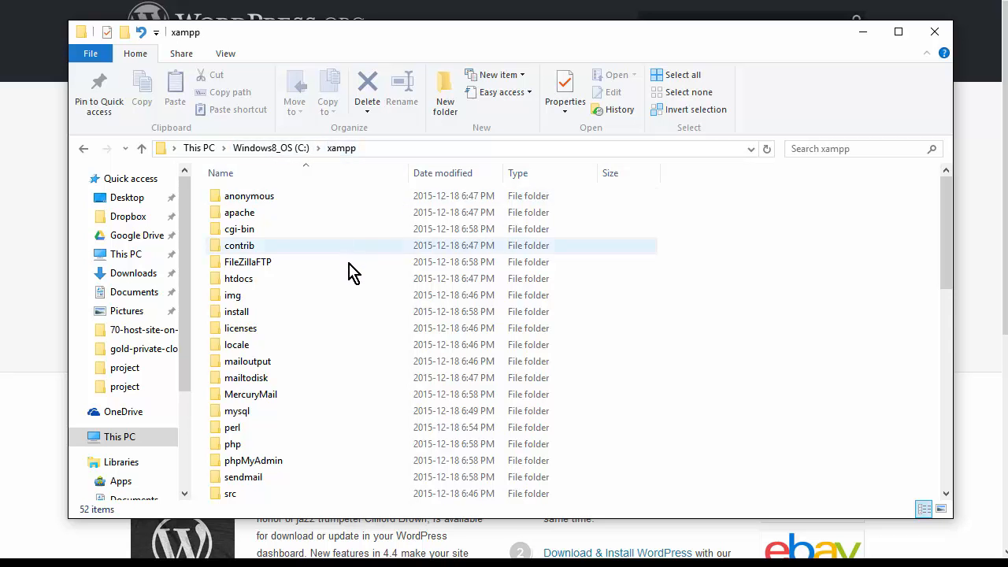
# Step: Open the htdocs folder inside the xampp directory
pyautogui.scroll(-1, 350, 291)
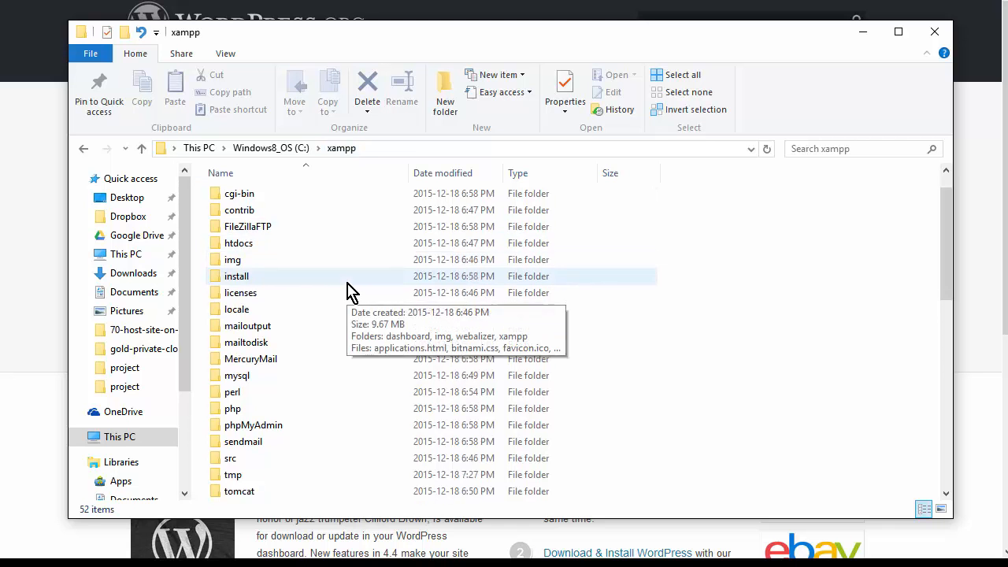
pyautogui.scroll(-2, 350, 291)
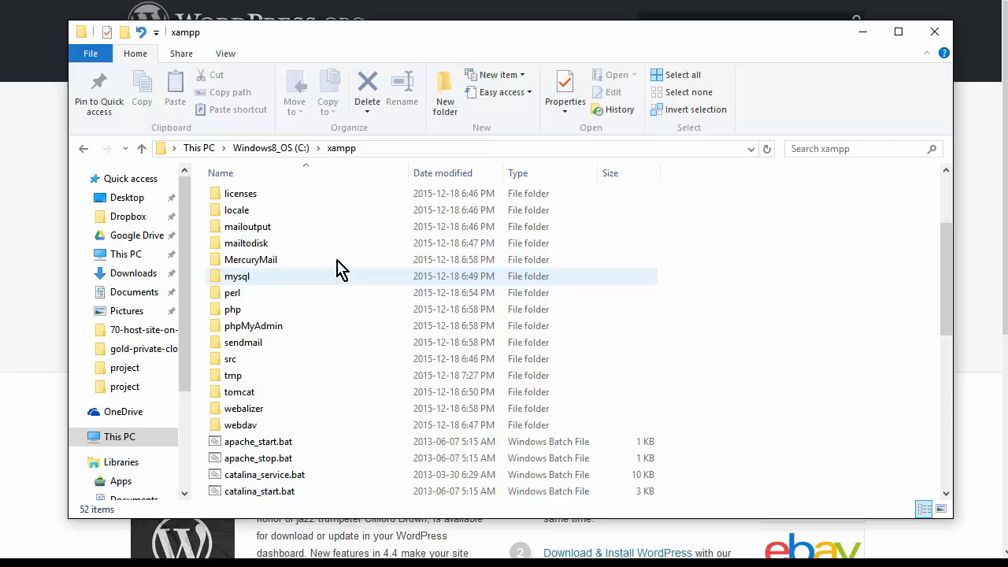
pyautogui.scroll(1, 339, 260)
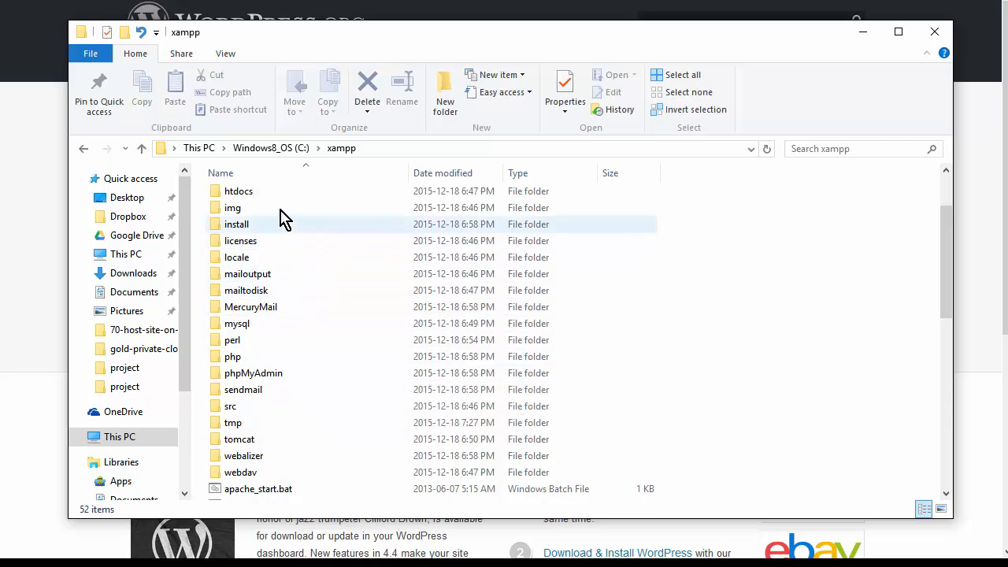
pyautogui.doubleClick(250, 193)
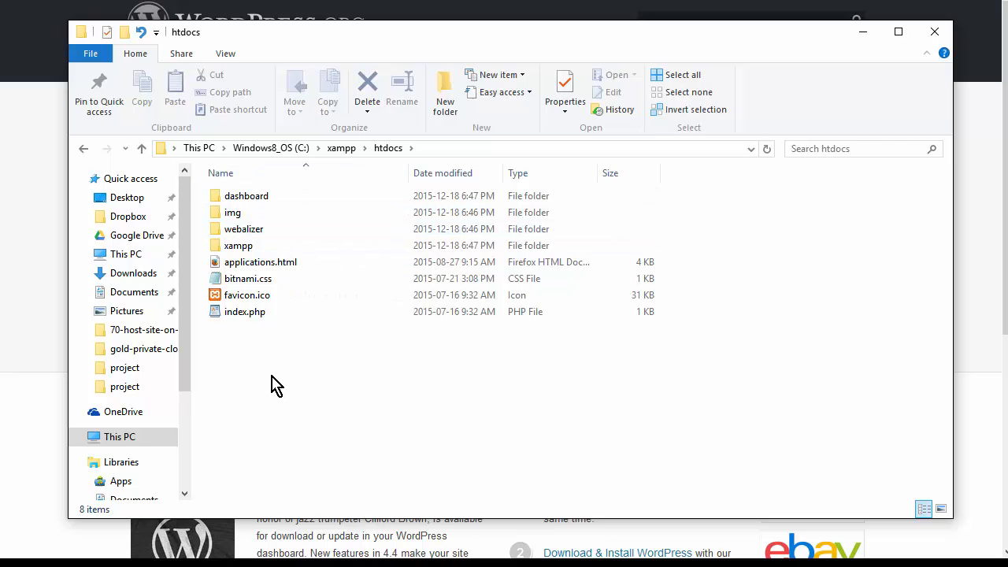
# Step: Create a new folder named Blog inside htdocs
pyautogui.rightClick(242, 322)
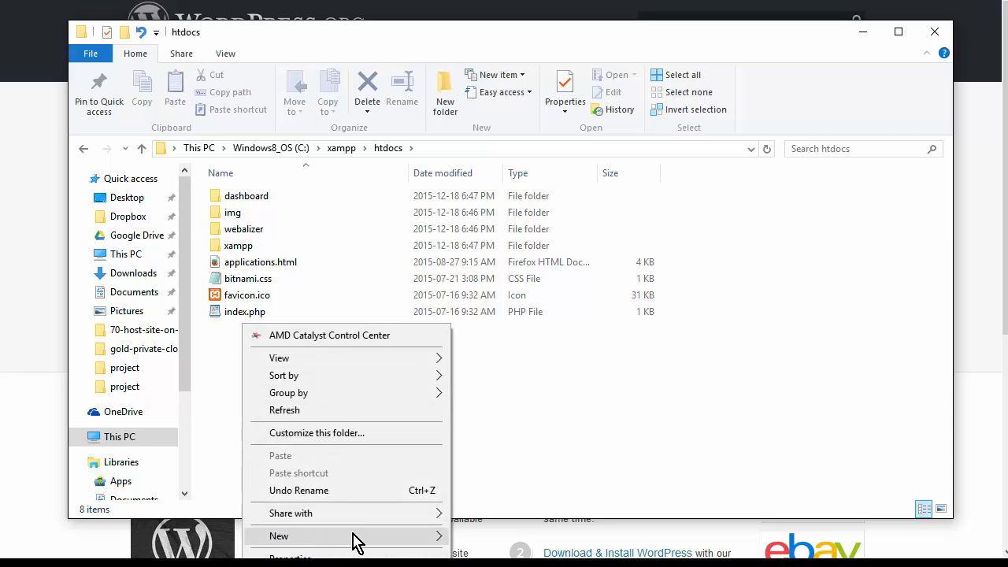
pyautogui.moveTo(435, 535)
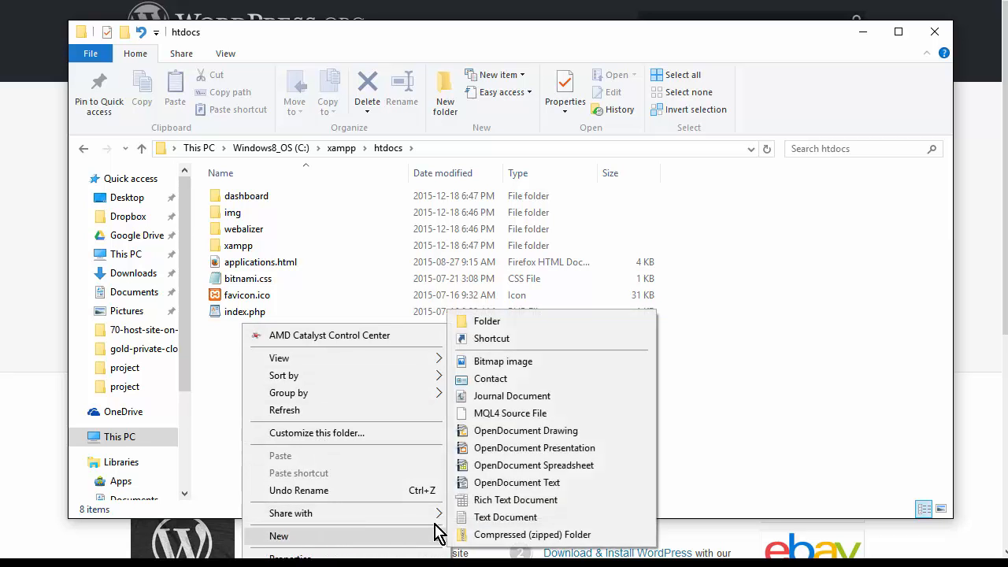
pyautogui.click(480, 322)
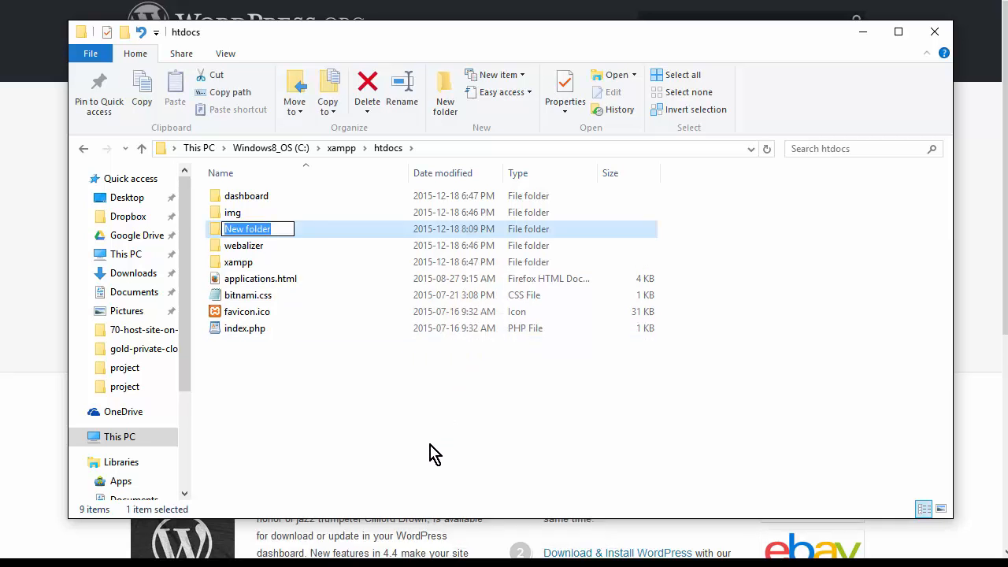
pyautogui.write('Blog')
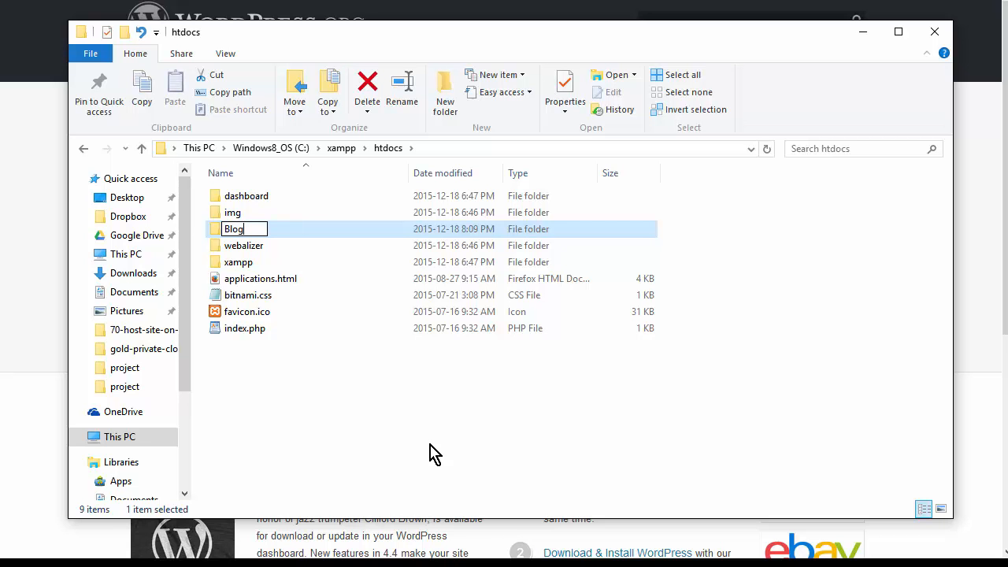
pyautogui.press('Return')
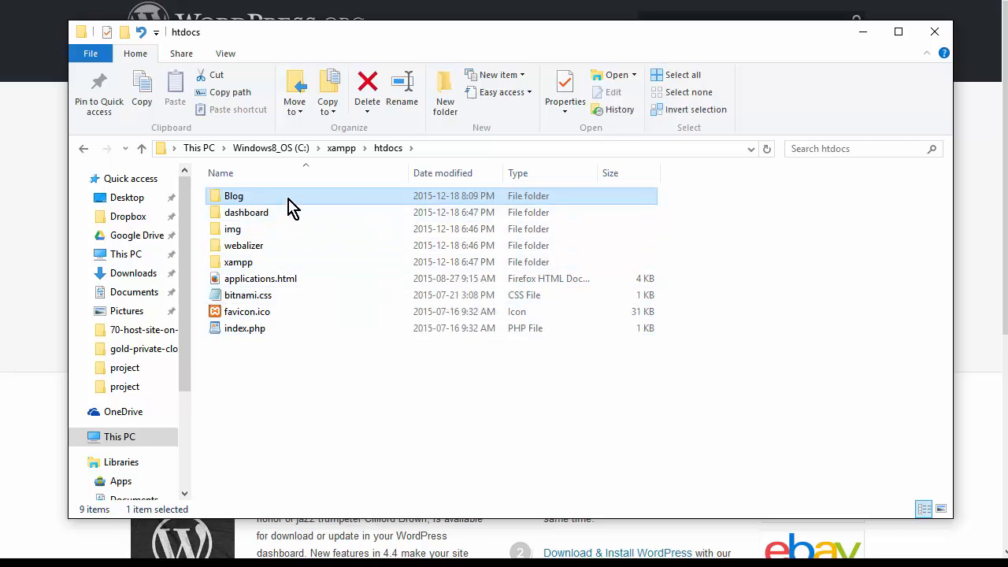
pyautogui.press('Return')
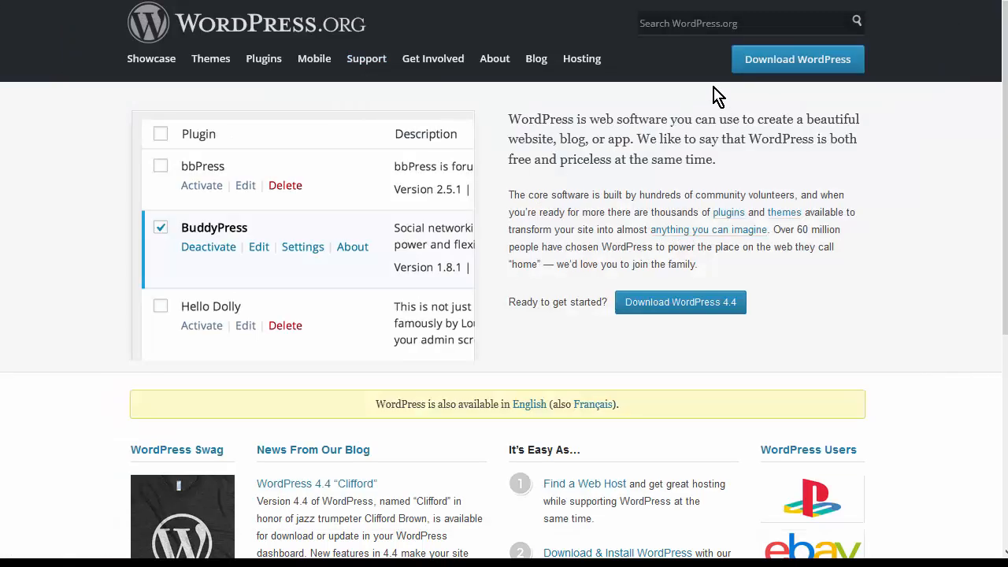
# Step: Download WordPress 4.4 from WordPress.org and save the zip file
pyautogui.click(776, 60)
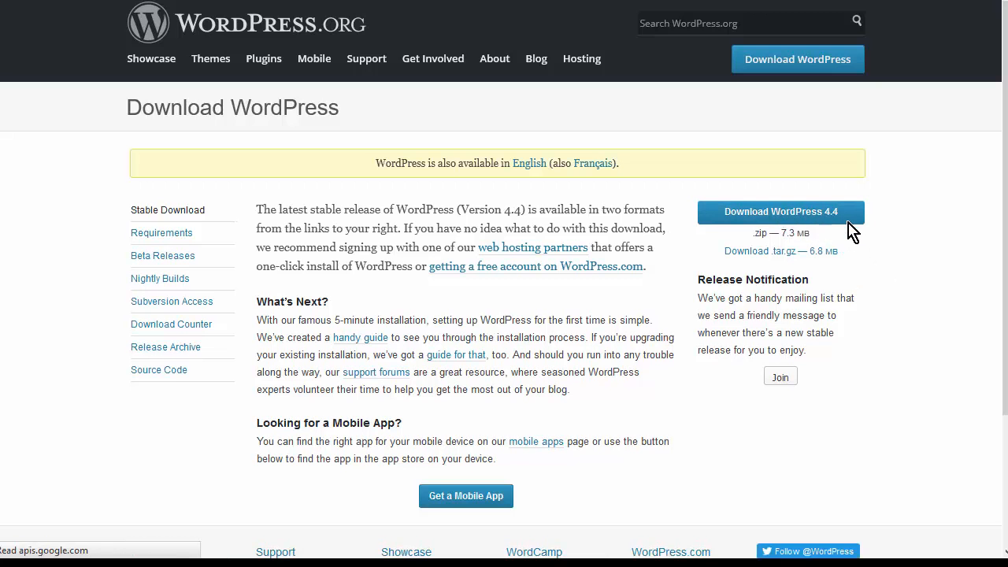
pyautogui.click(798, 217)
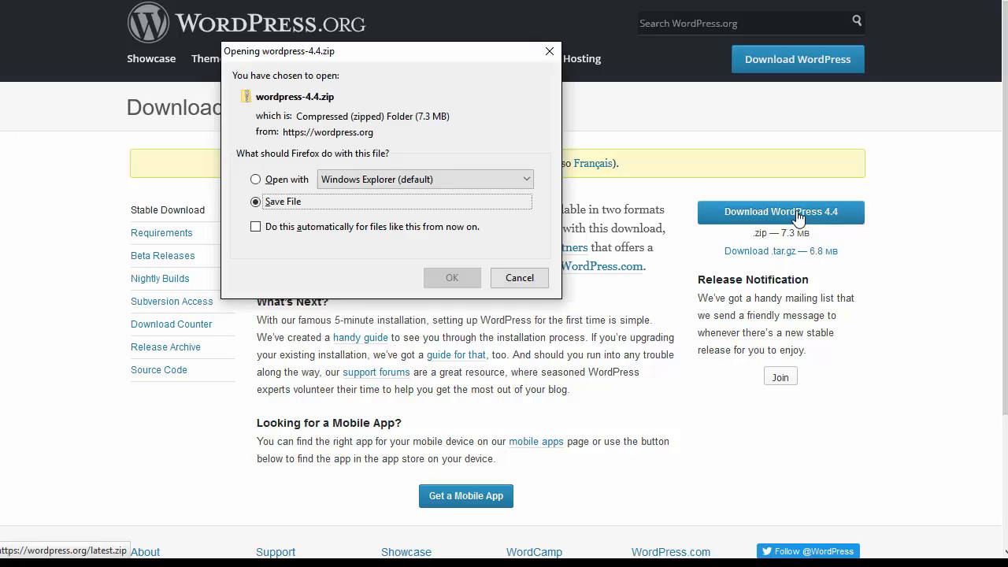
pyautogui.click(444, 279)
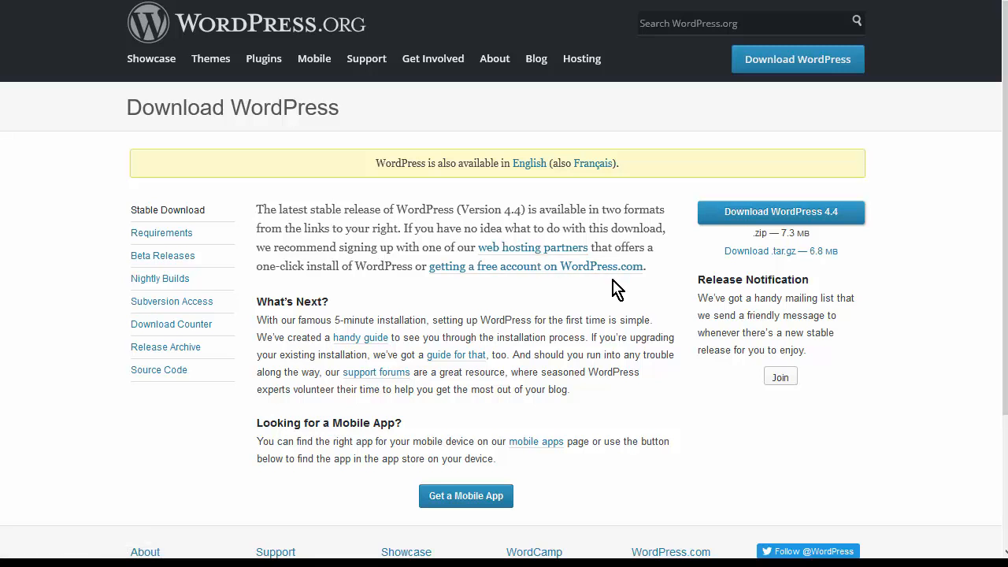
# Step: Switch to the XAMPP Control Panel, open the MySQL administration page, and create a database named blog
pyautogui.hotkey('alt', 'Tab')
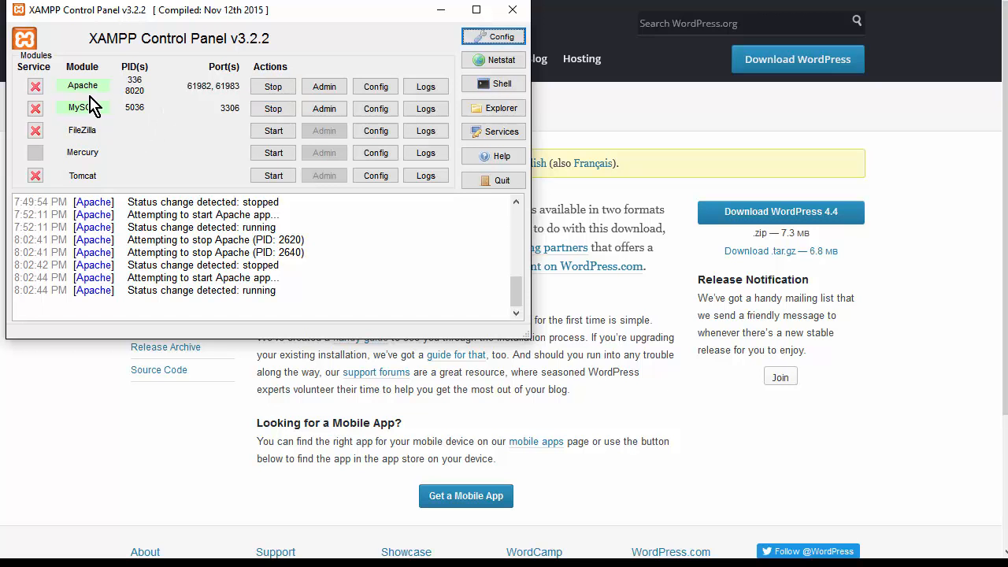
pyautogui.click(323, 108)
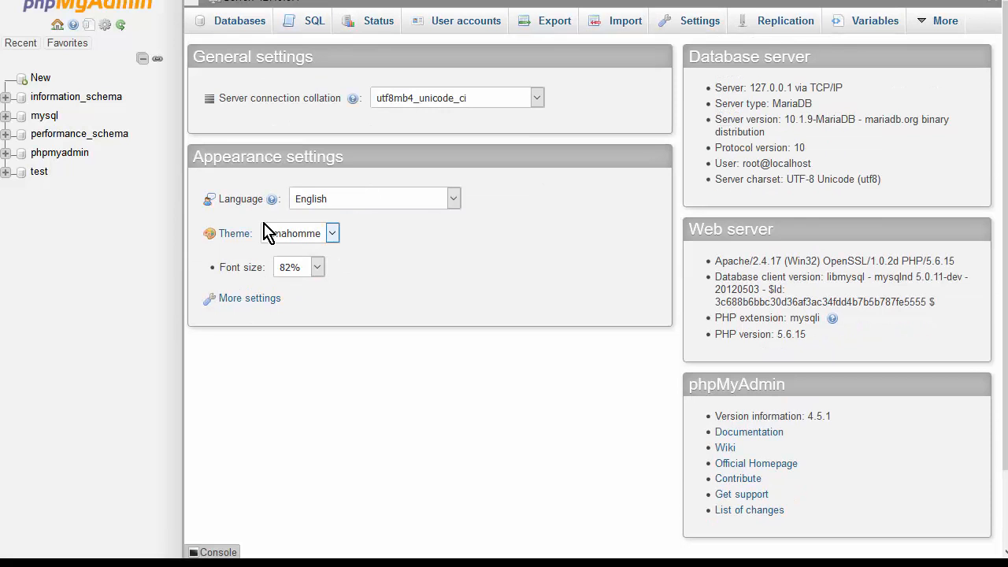
pyautogui.click(41, 79)
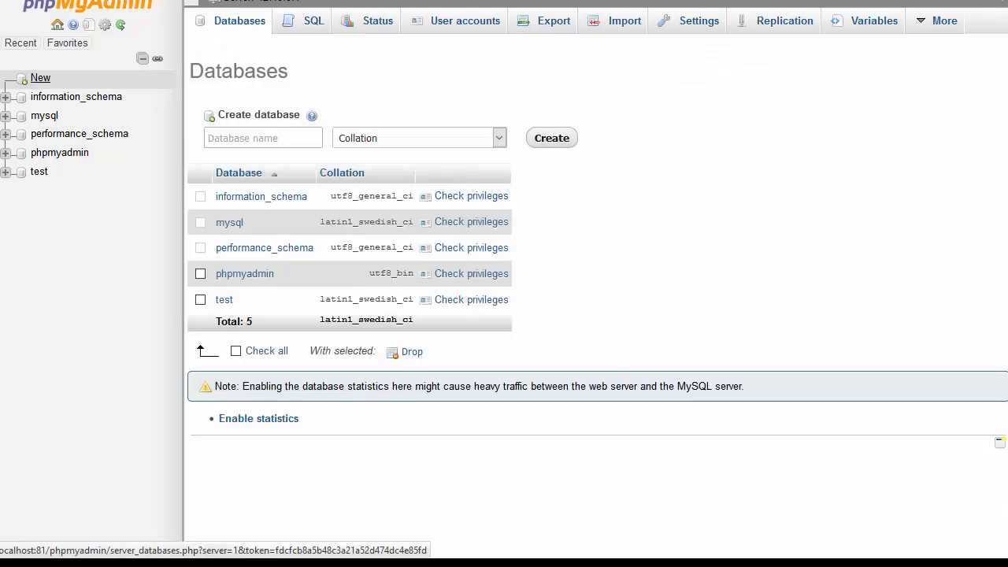
pyautogui.click(244, 138)
pyautogui.write('blog')
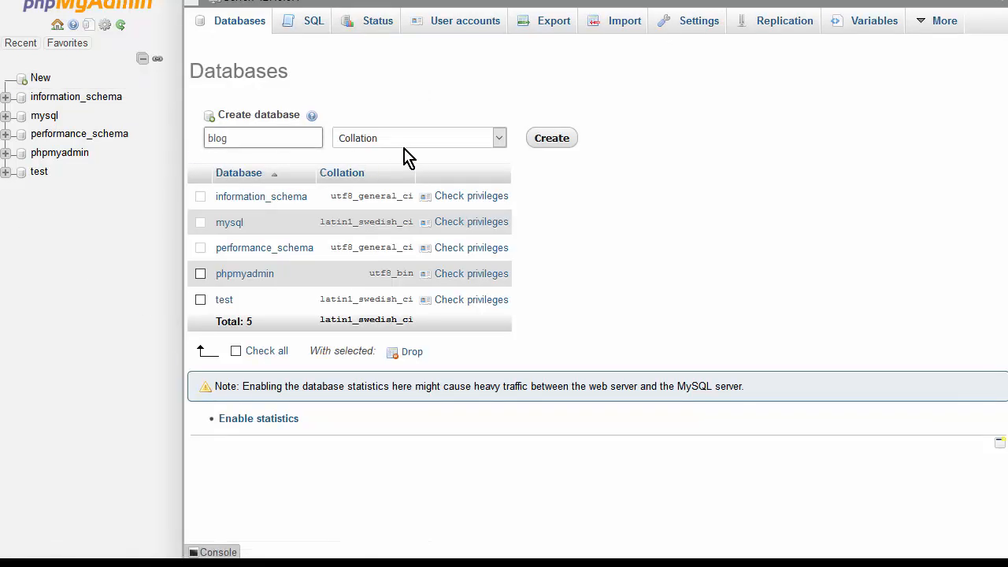
pyautogui.click(552, 139)
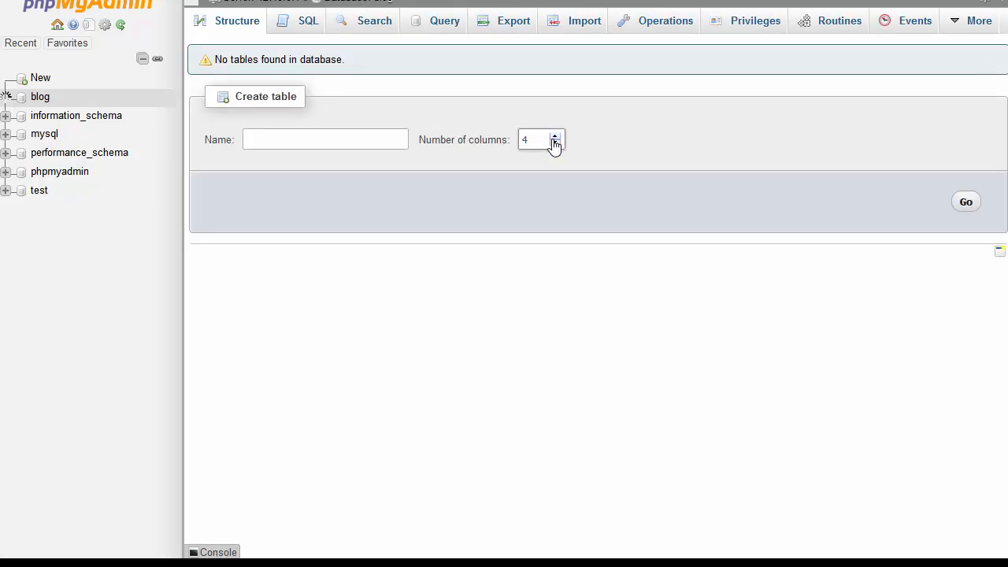
# Step: Start adding a user account for the blog database with user name blog and host name Local
pyautogui.click(744, 24)
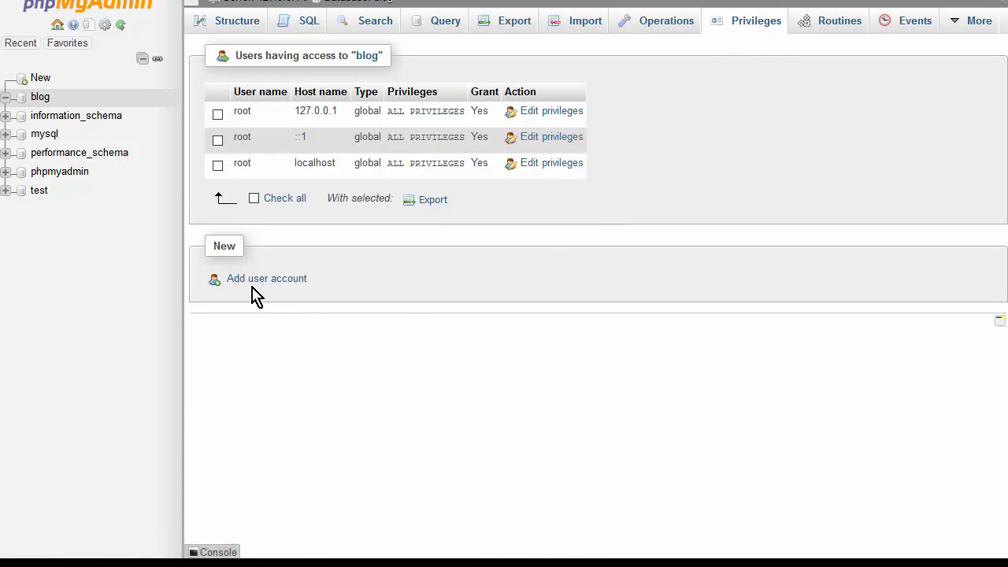
pyautogui.click(250, 285)
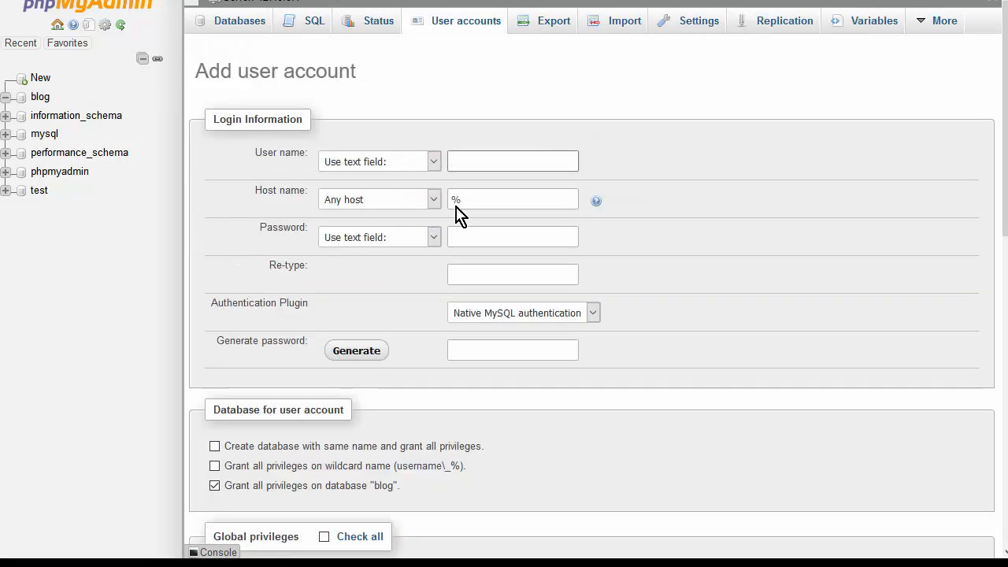
pyautogui.click(503, 161)
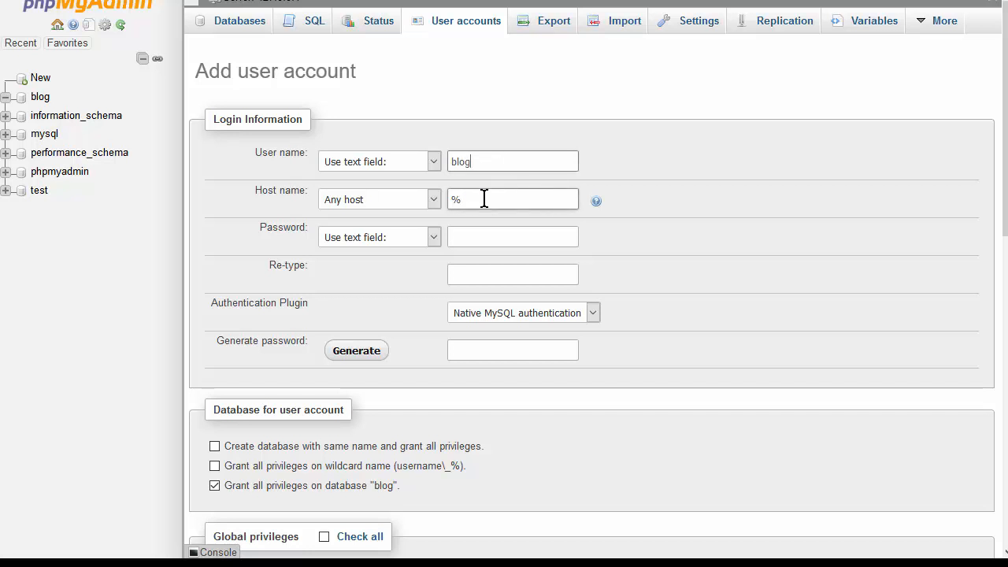
pyautogui.click(384, 204)
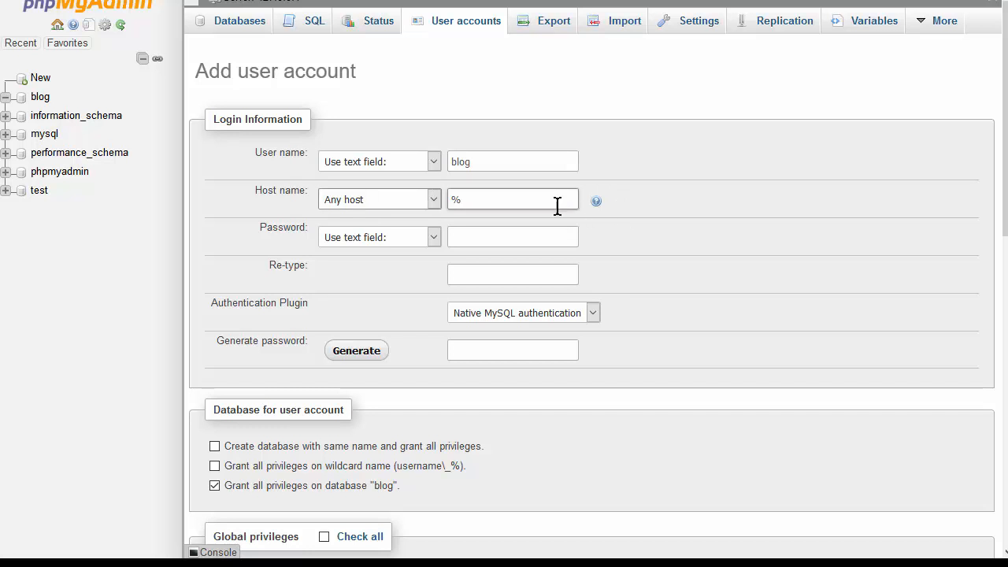
pyautogui.click(433, 205)
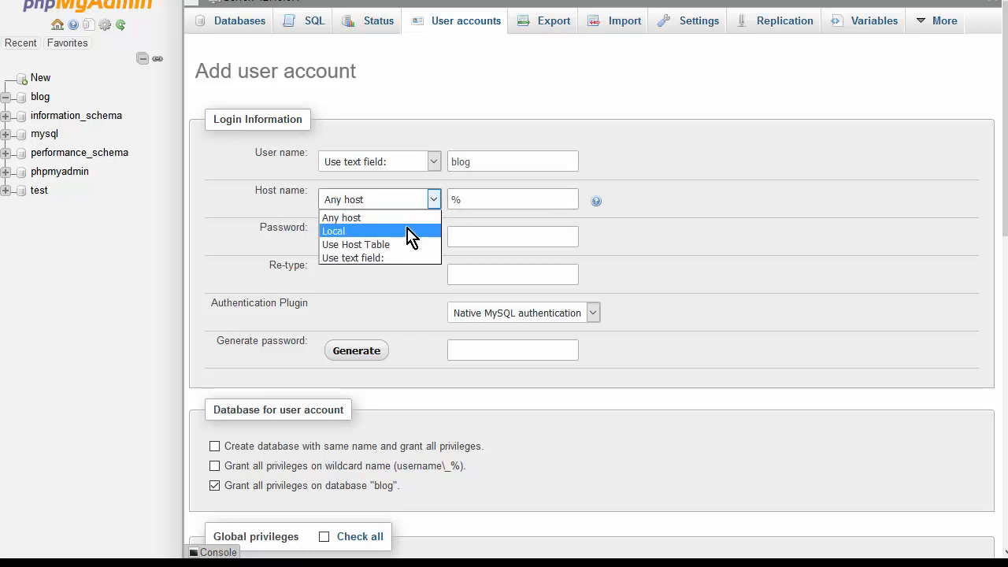
pyautogui.click(410, 232)
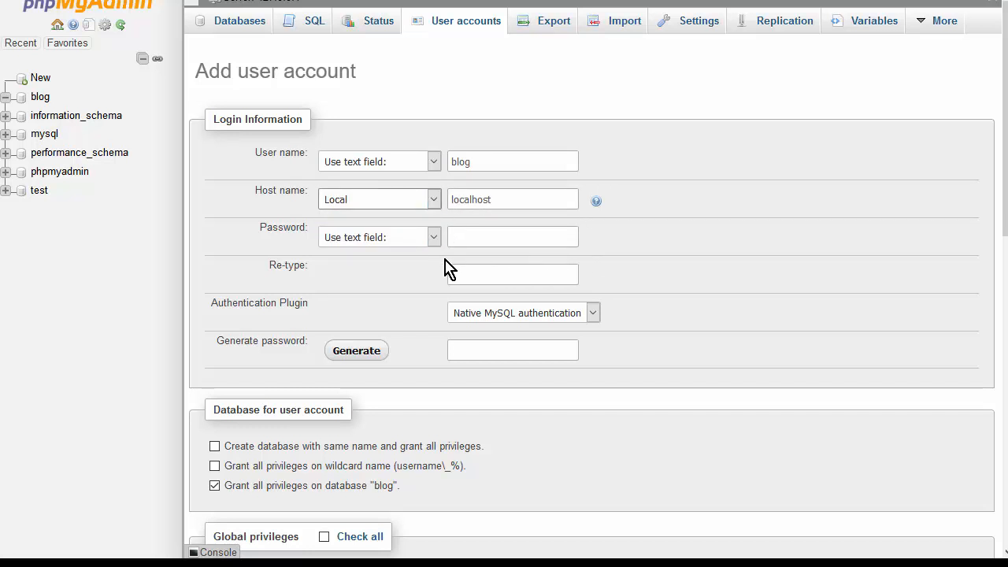
# Step: Enter the new user account's password and repeat it in the Re-type field
pyautogui.click(477, 236)
pyautogui.write('•••••••')
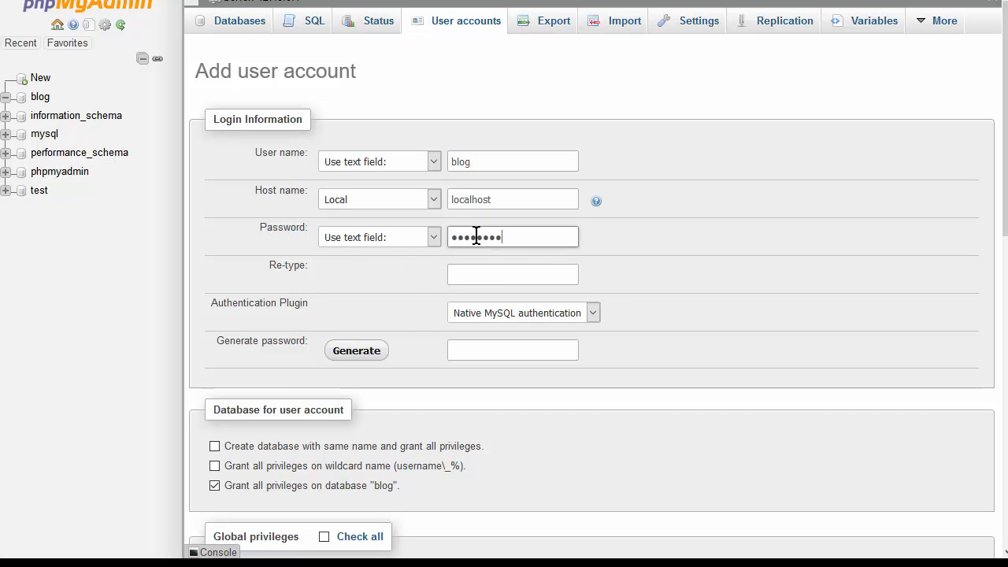
pyautogui.write('••••••••')
pyautogui.press('Tab')
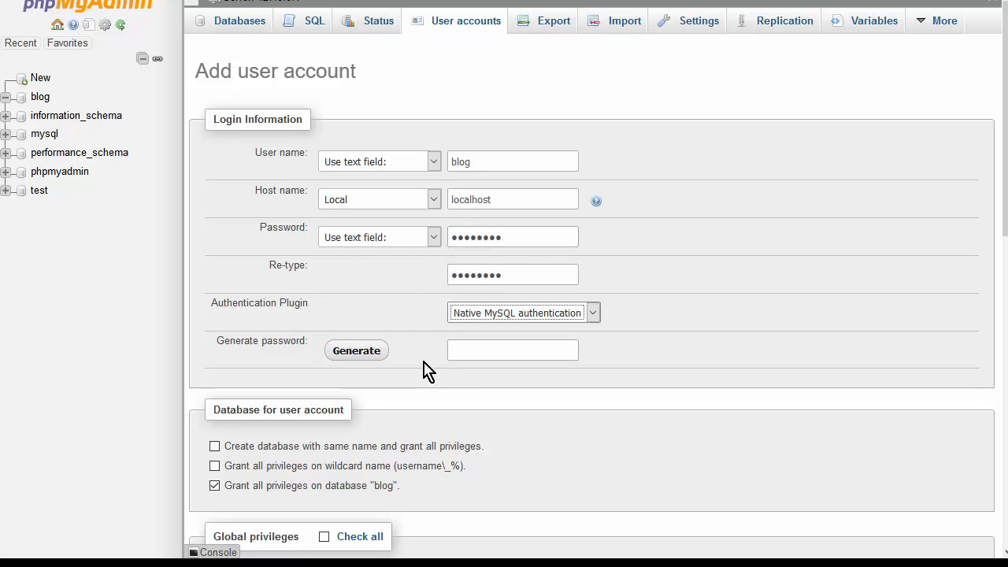
# Step: Grant the new user all privileges on the wildcard name and all global privileges, and create the account
pyautogui.scroll(-2, 410, 370)
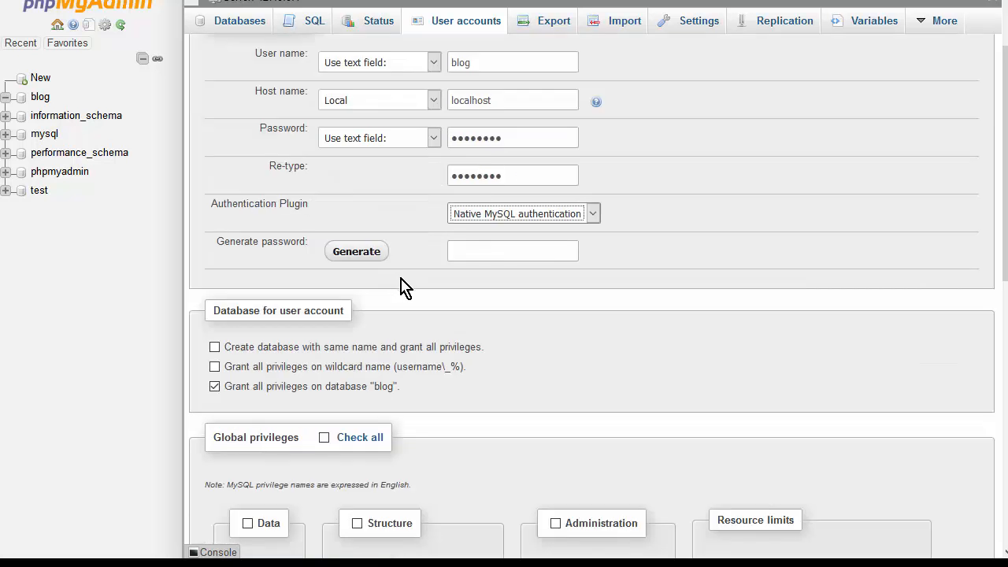
pyautogui.click(214, 367)
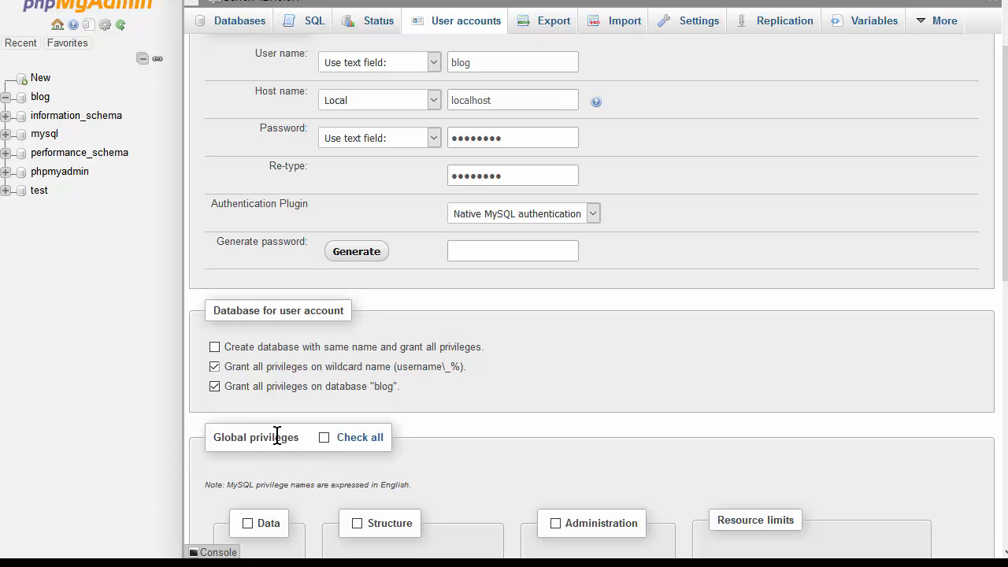
pyautogui.click(323, 439)
pyautogui.scroll(-2, 448, 428)
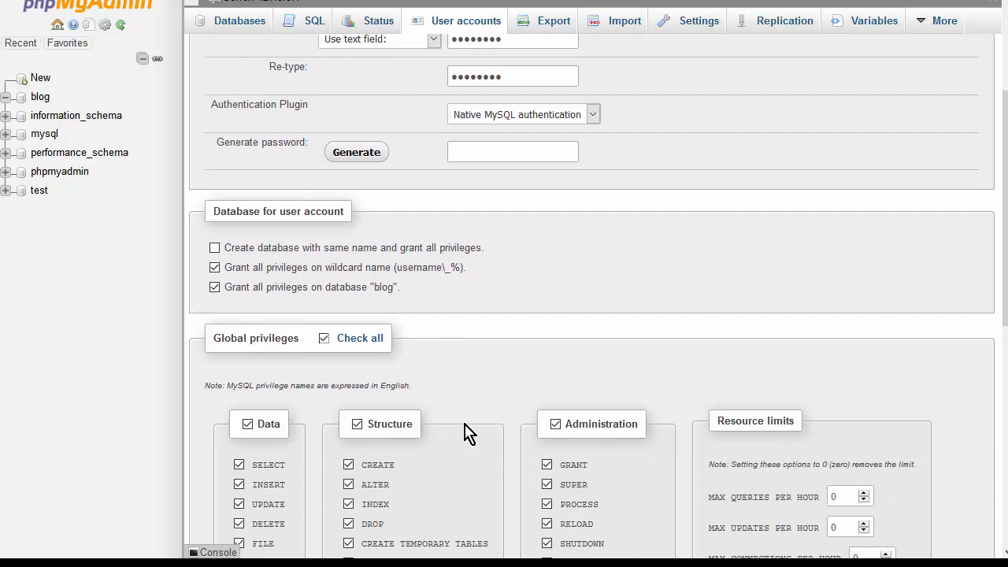
pyautogui.scroll(-10, 465, 433)
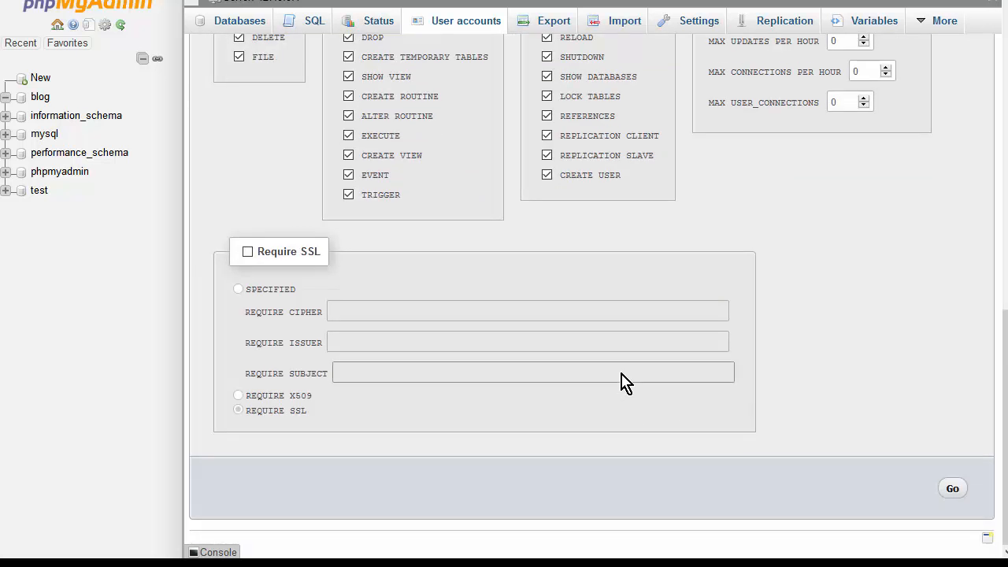
pyautogui.click(951, 490)
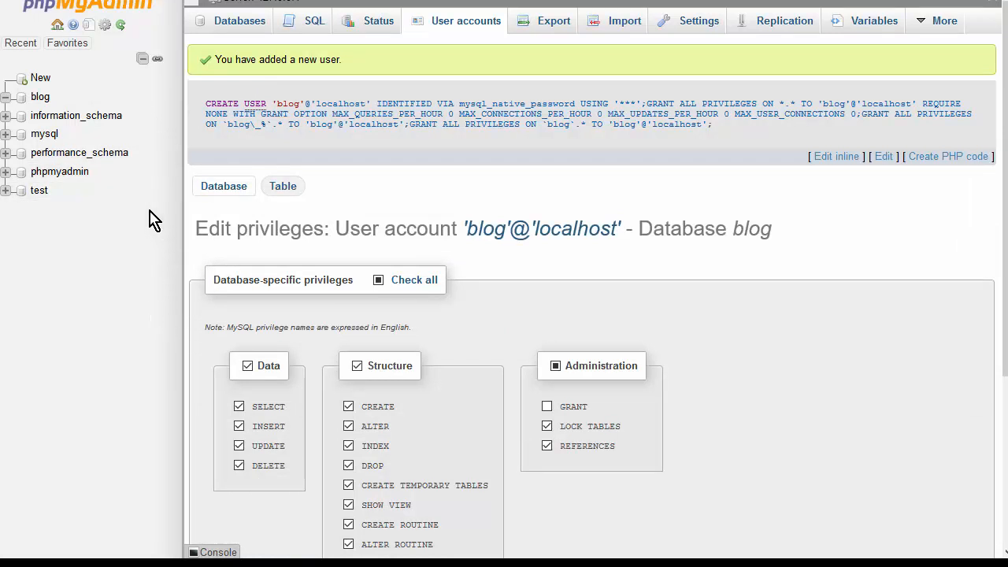
# Step: Switch to the Downloads folder and extract wordpress-4.4.zip with 7-Zip into the wordpress-4.4 folder
pyautogui.hotkey('alt', 'Tab')
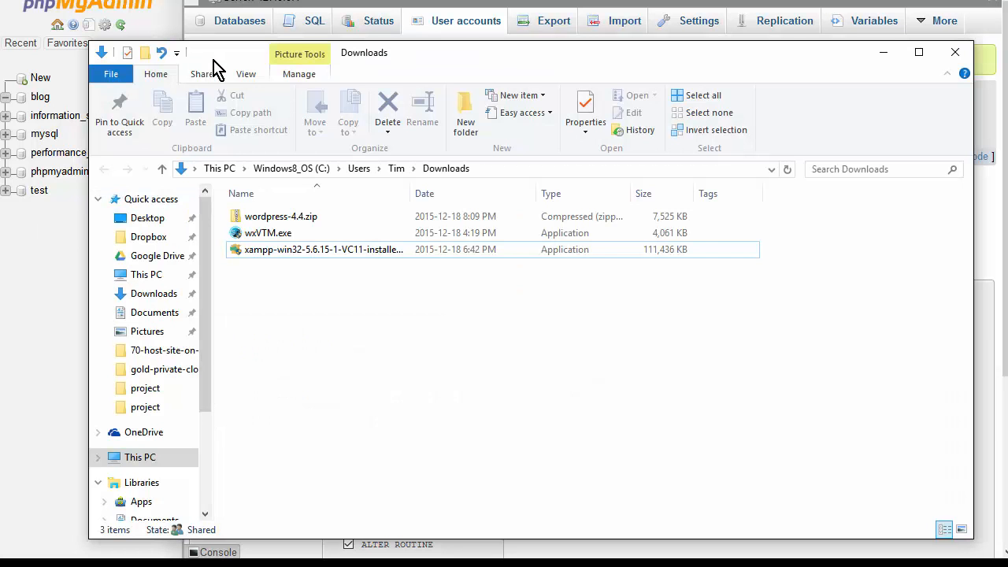
pyautogui.click(286, 220)
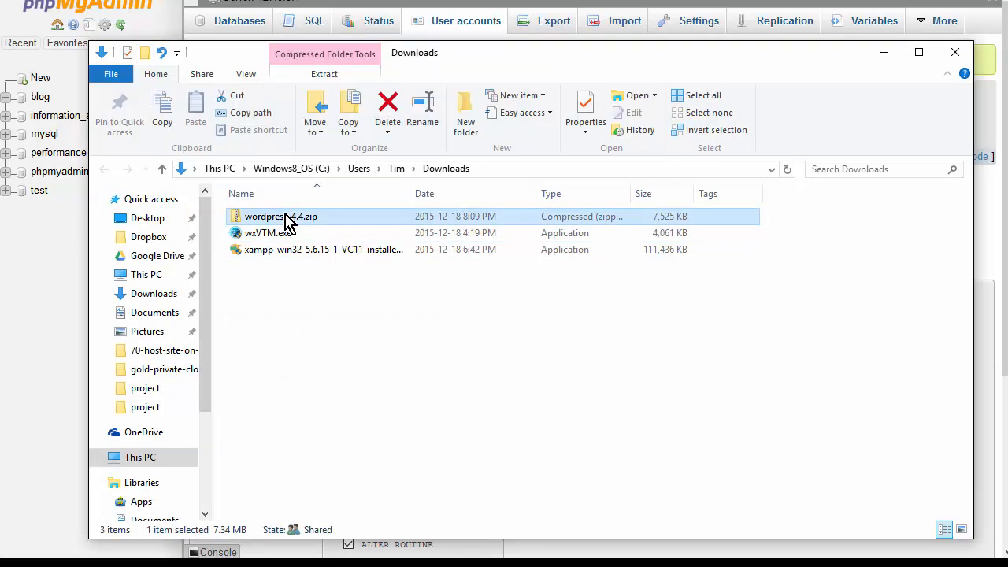
pyautogui.rightClick(288, 223)
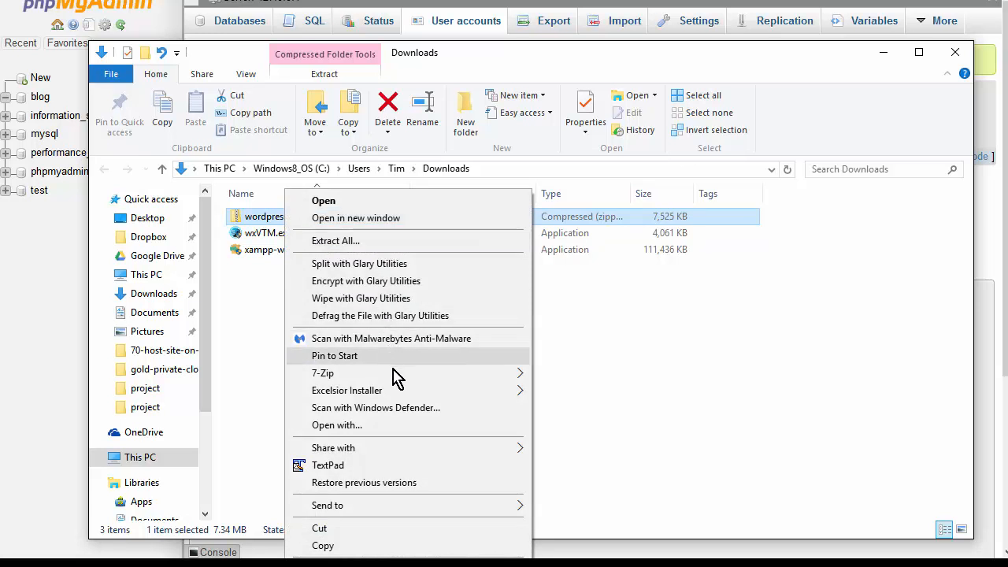
pyautogui.moveTo(396, 380)
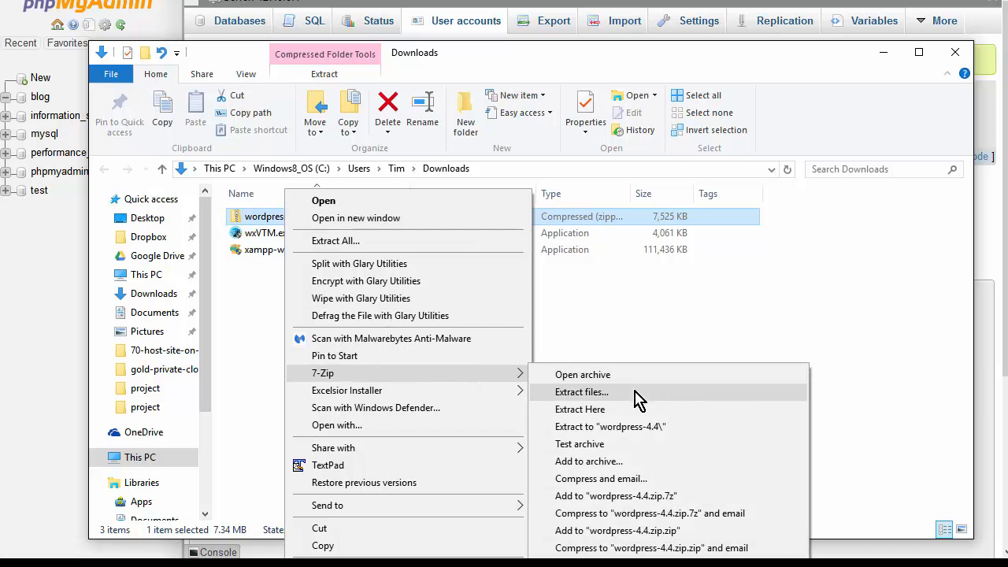
pyautogui.click(633, 393)
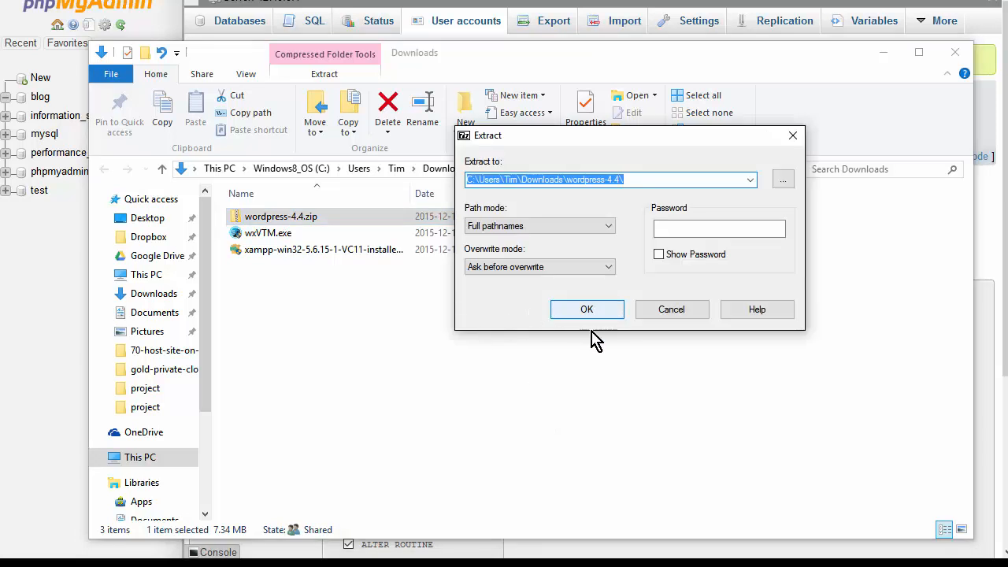
pyautogui.click(585, 308)
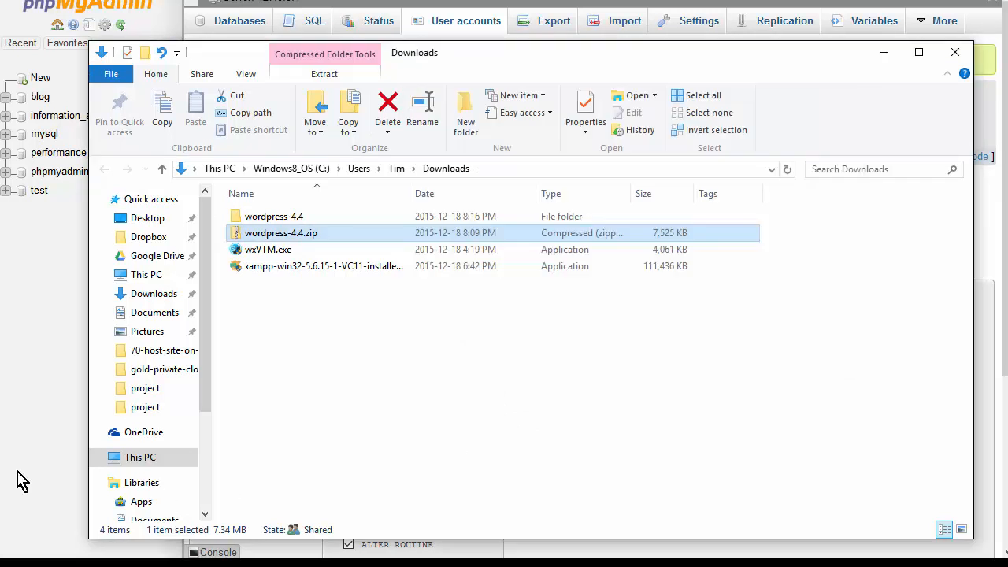
# Step: Copy all files and folders inside the extracted wordpress-4.4\wordpress folder and close that window
pyautogui.click(295, 226)
pyautogui.doubleClick(296, 225)
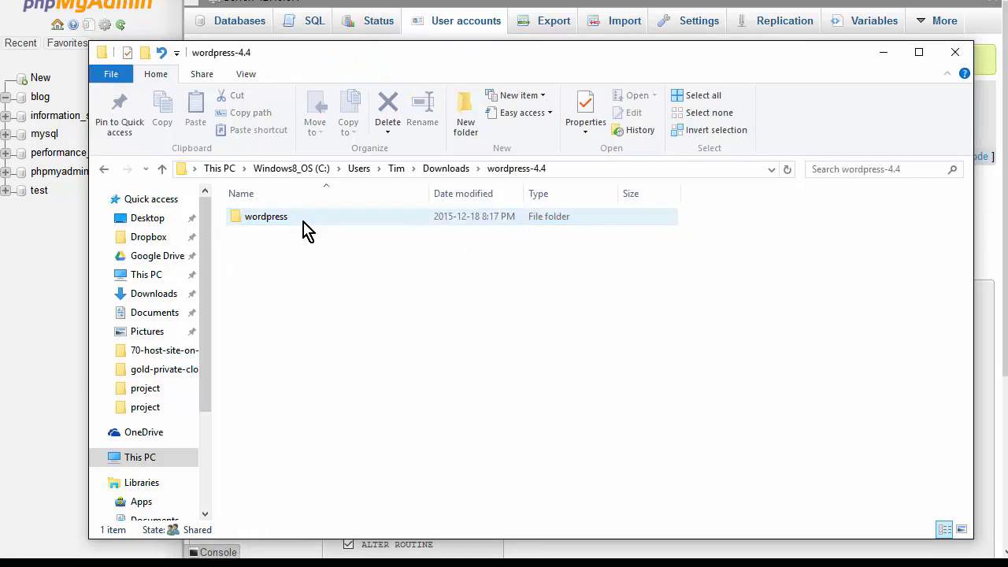
pyautogui.doubleClick(277, 228)
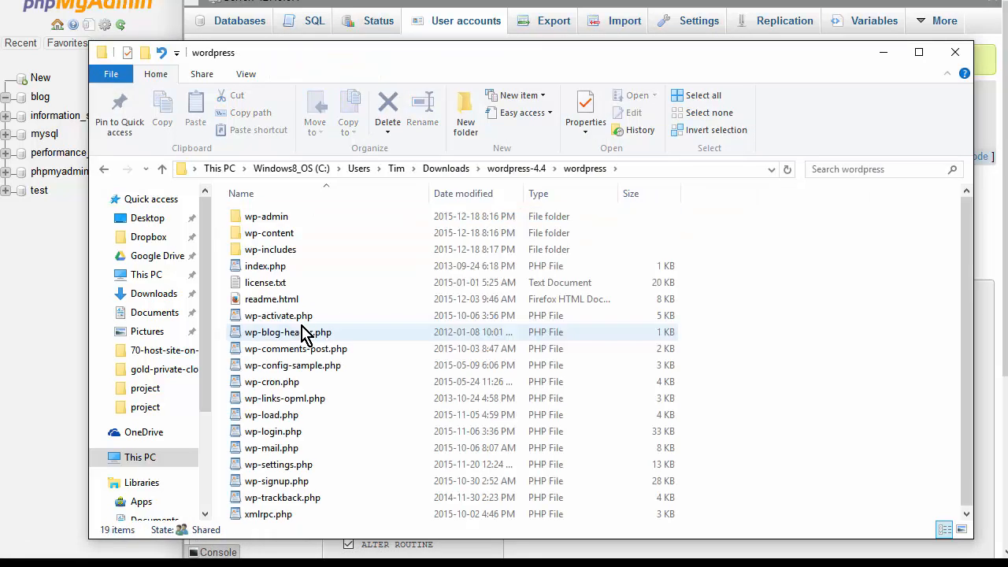
pyautogui.click(434, 340)
pyautogui.hotkey('ctrl', 'a')
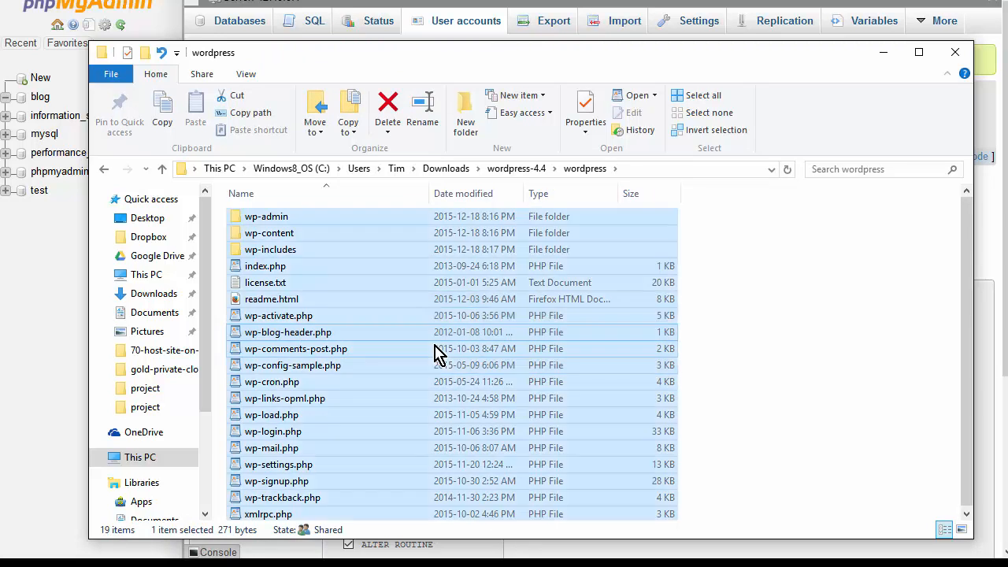
pyautogui.rightClick(295, 284)
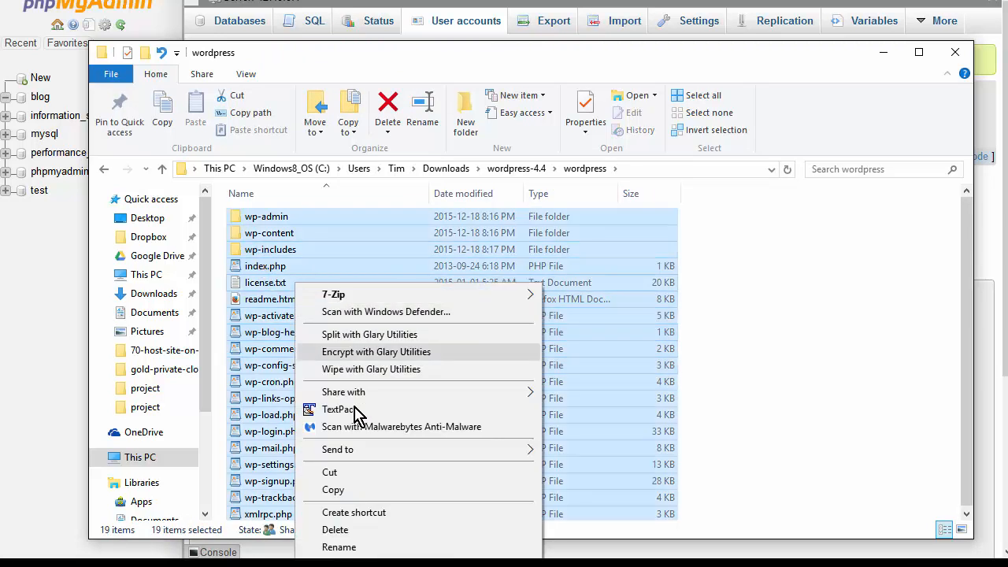
pyautogui.click(365, 491)
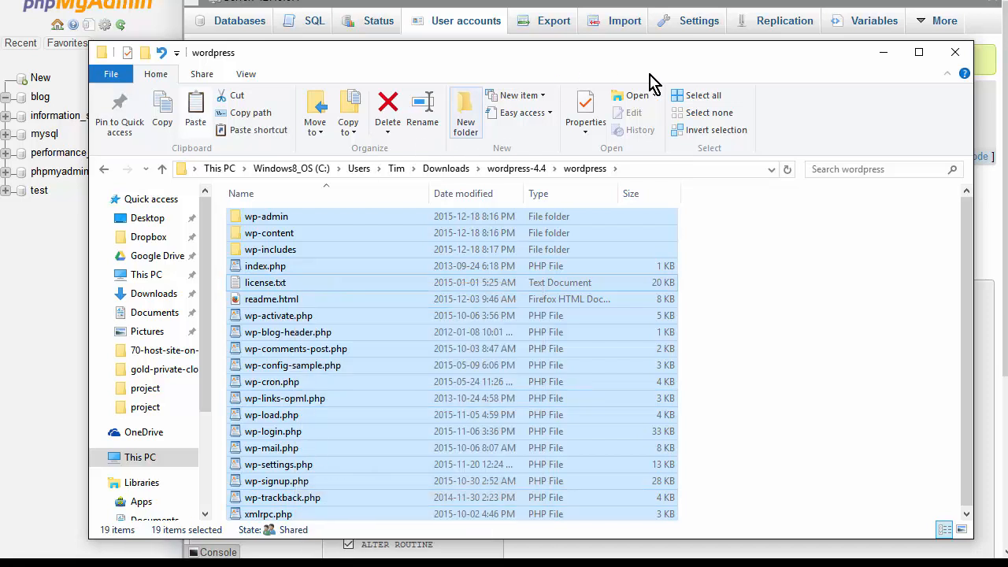
pyautogui.click(953, 55)
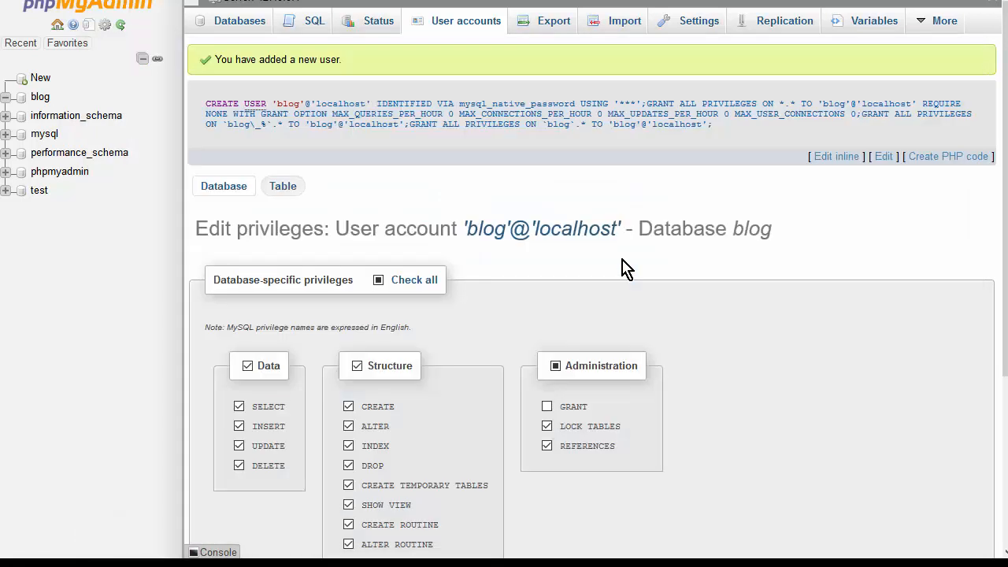
# Step: Switch to the empty Blog folder in xampp\htdocs and paste the copied WordPress files into it
pyautogui.hotkey('alt', 'Tab')
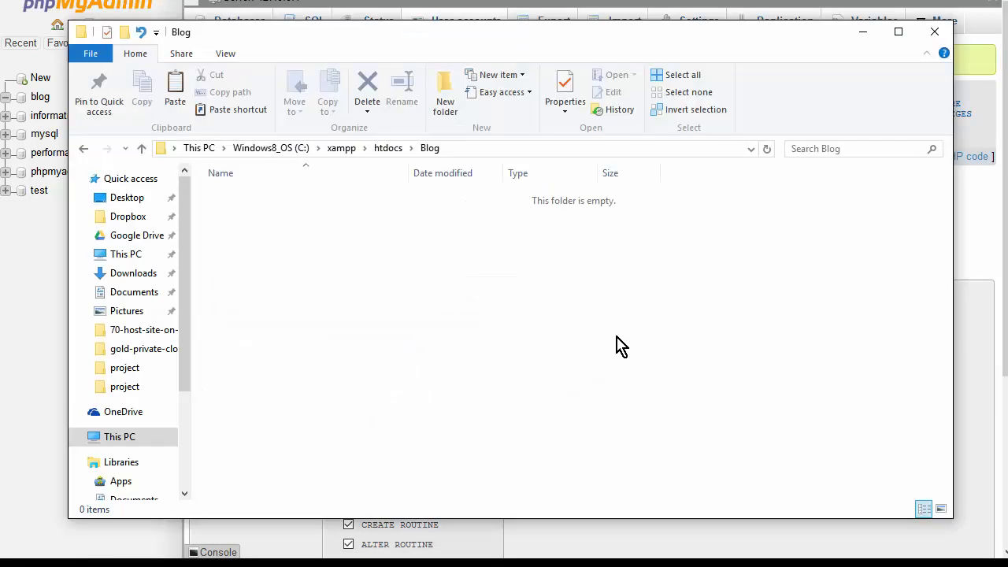
pyautogui.rightClick(329, 237)
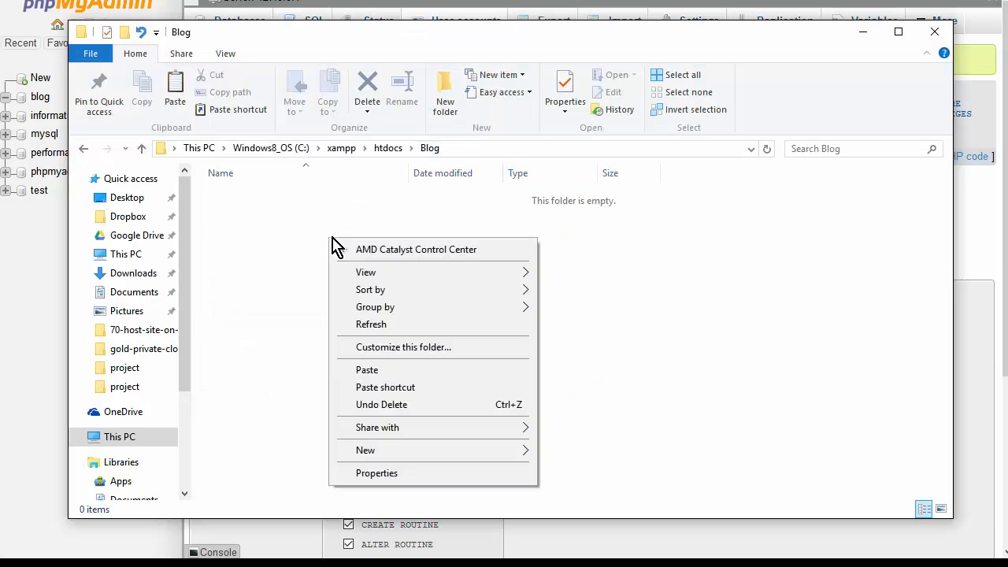
pyautogui.click(402, 369)
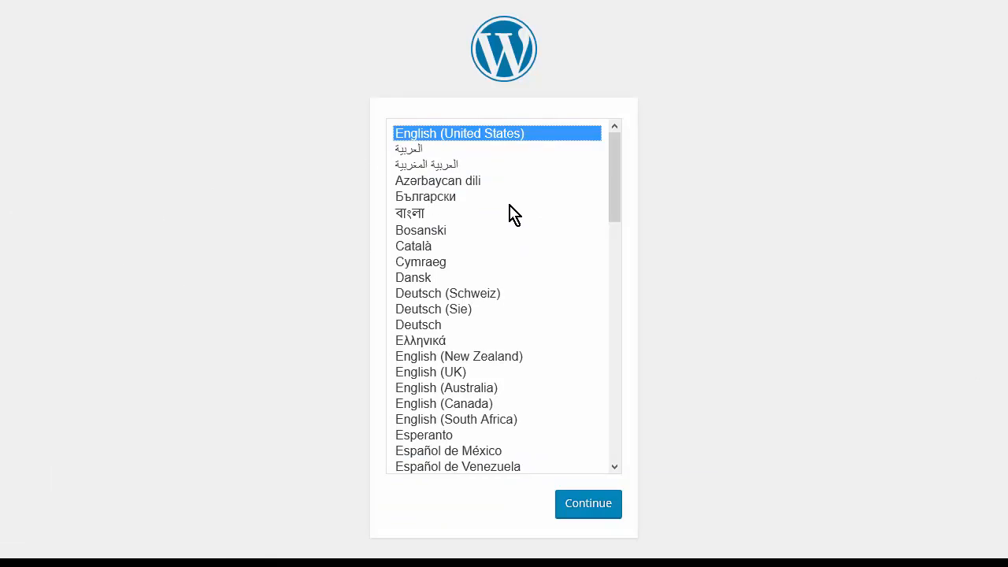
# Step: Continue the WordPress setup in English (United States) and set both the database name and the user name to blog
pyautogui.click(581, 505)
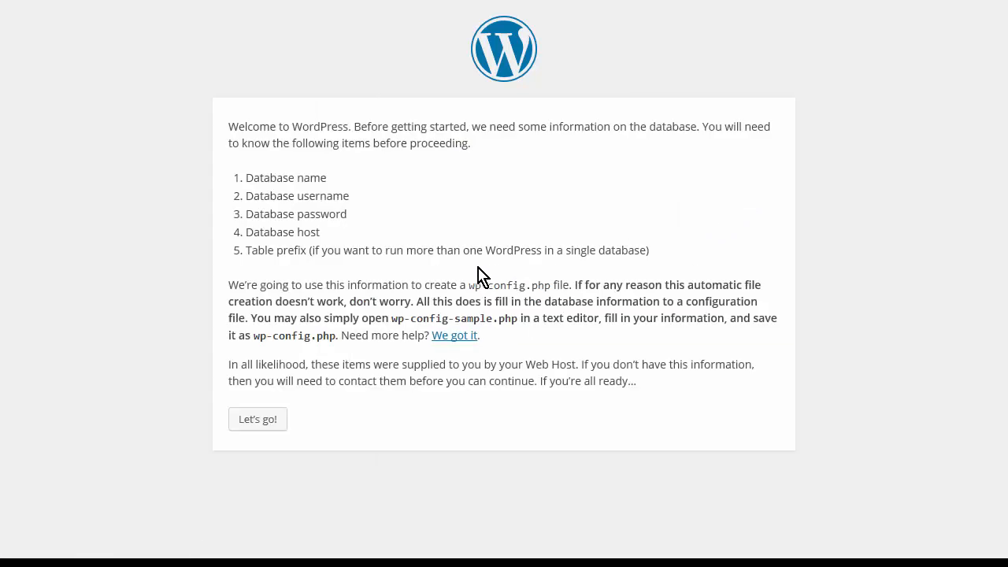
pyautogui.click(262, 425)
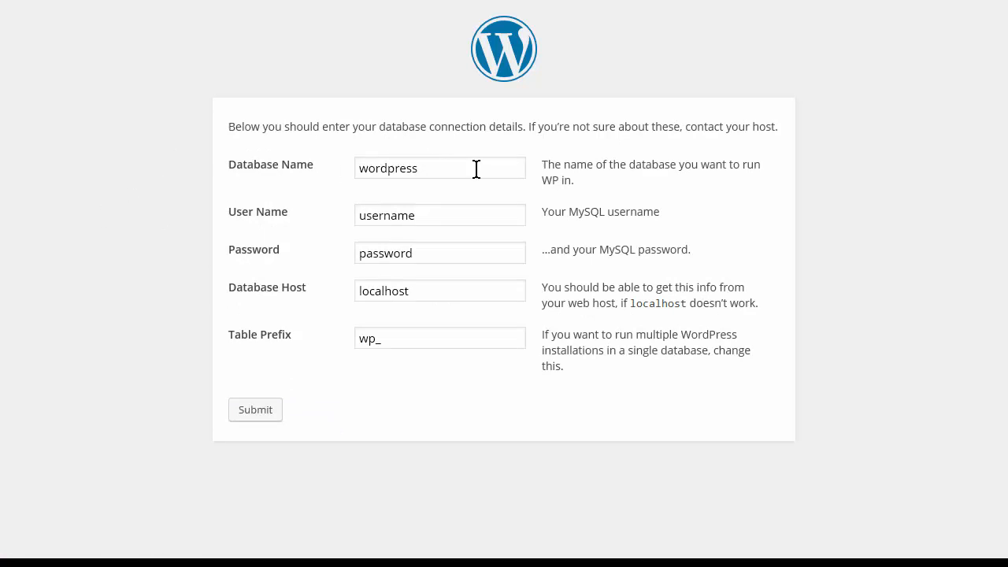
pyautogui.moveTo(432, 168); pyautogui.dragTo(177, 176)
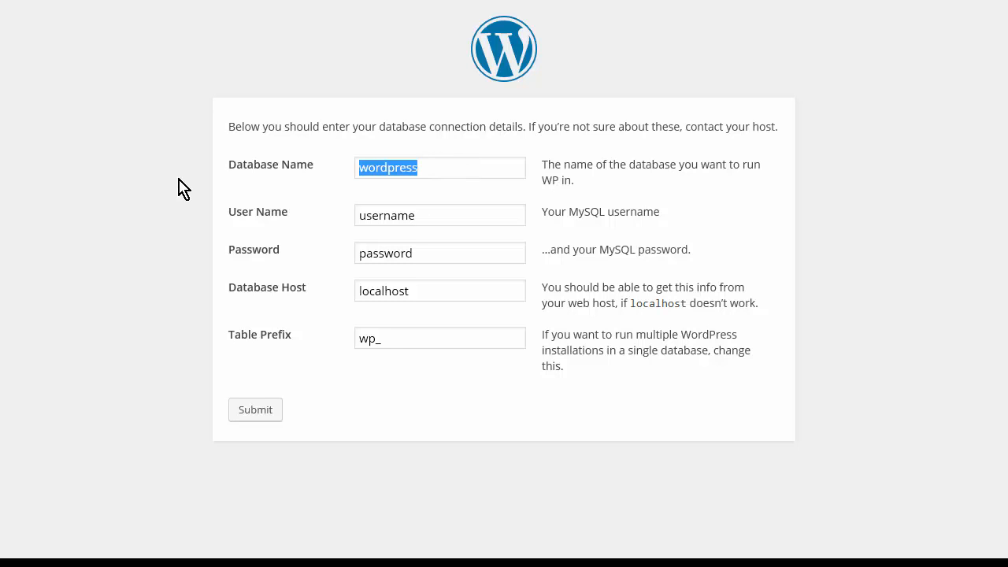
pyautogui.write('blog')
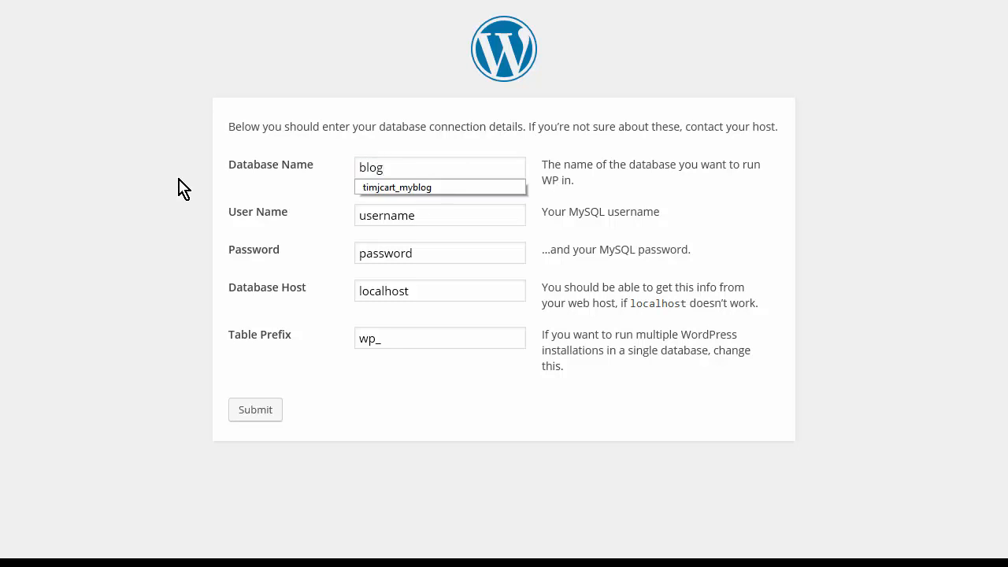
pyautogui.press('Tab')
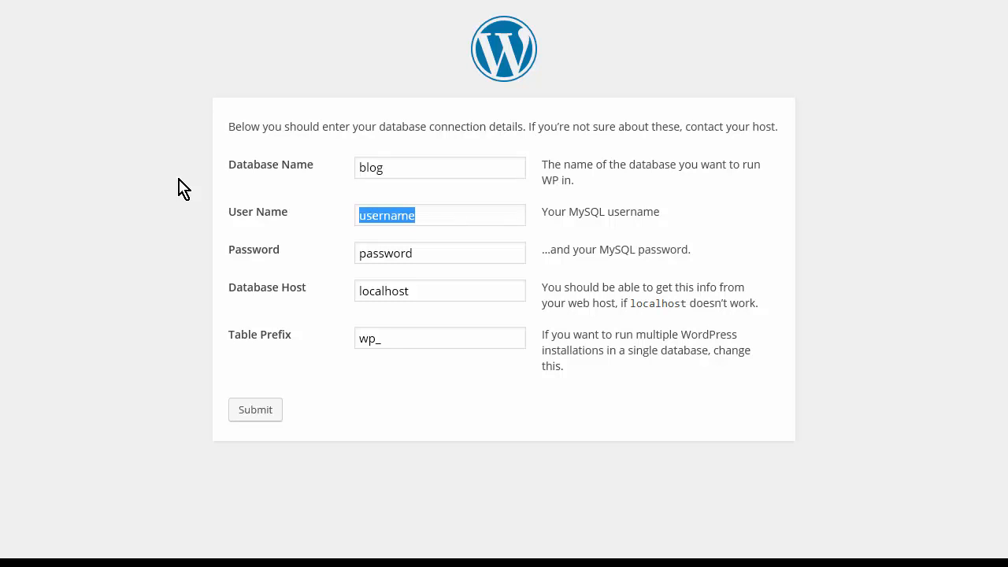
pyautogui.write('blo')
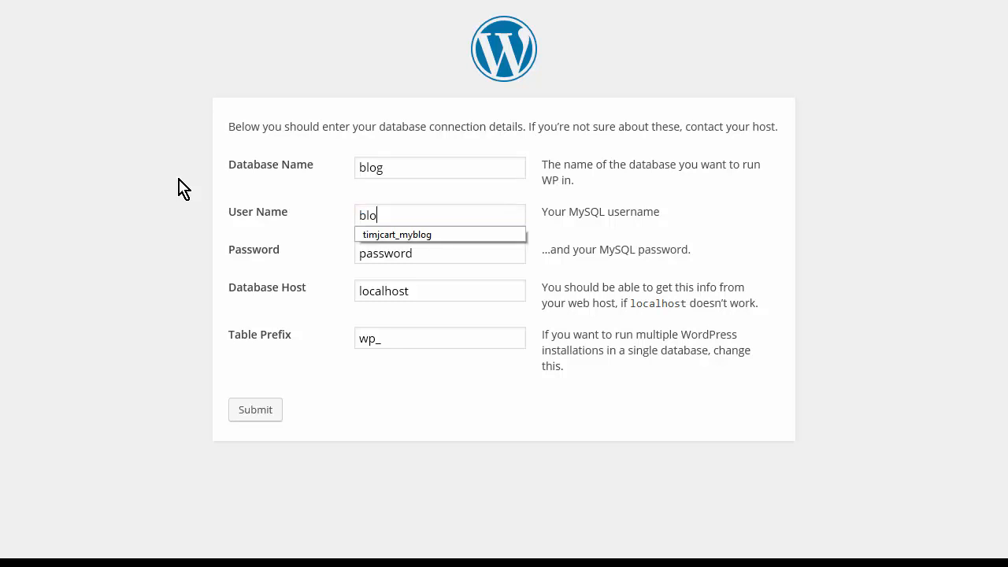
pyautogui.write('g')
pyautogui.press('Tab')
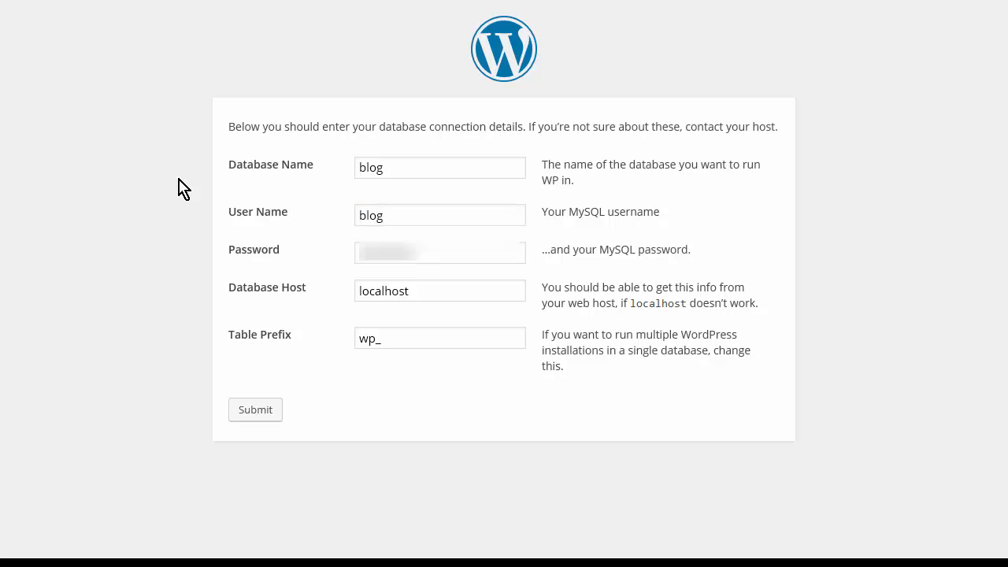
# Step: Enter the database password, keep localhost as database host and wp_ as table prefix, and submit the connection details
pyautogui.write('**')
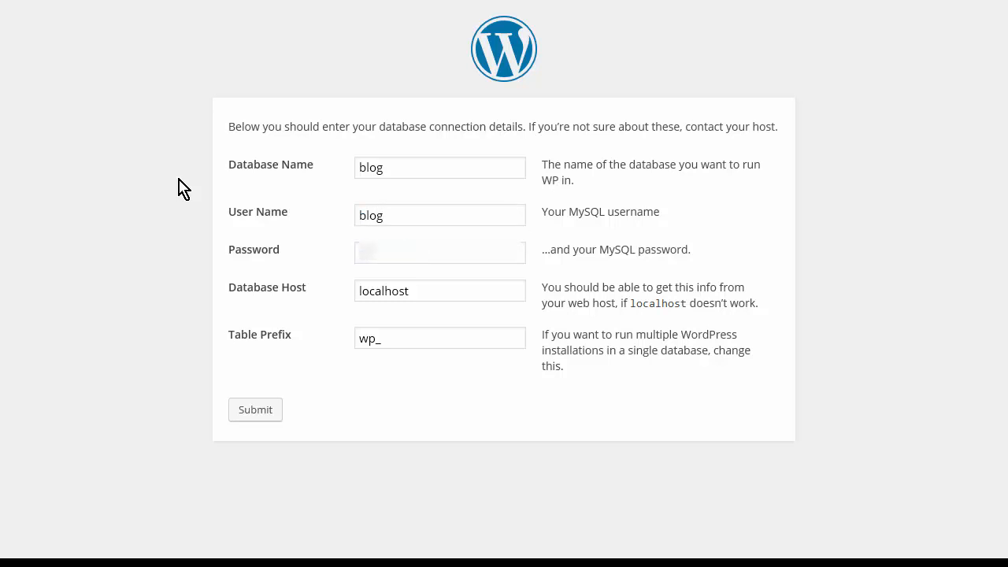
pyautogui.write('**')
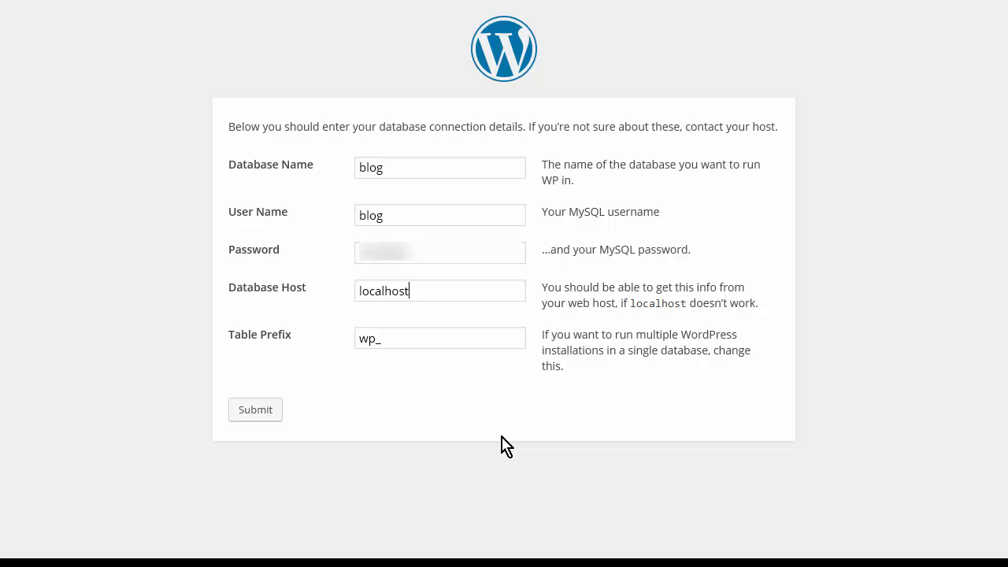
pyautogui.press('Tab')
pyautogui.click(407, 339)
pyautogui.moveTo(373, 337); pyautogui.dragTo(318, 354)
pyautogui.click(397, 339)
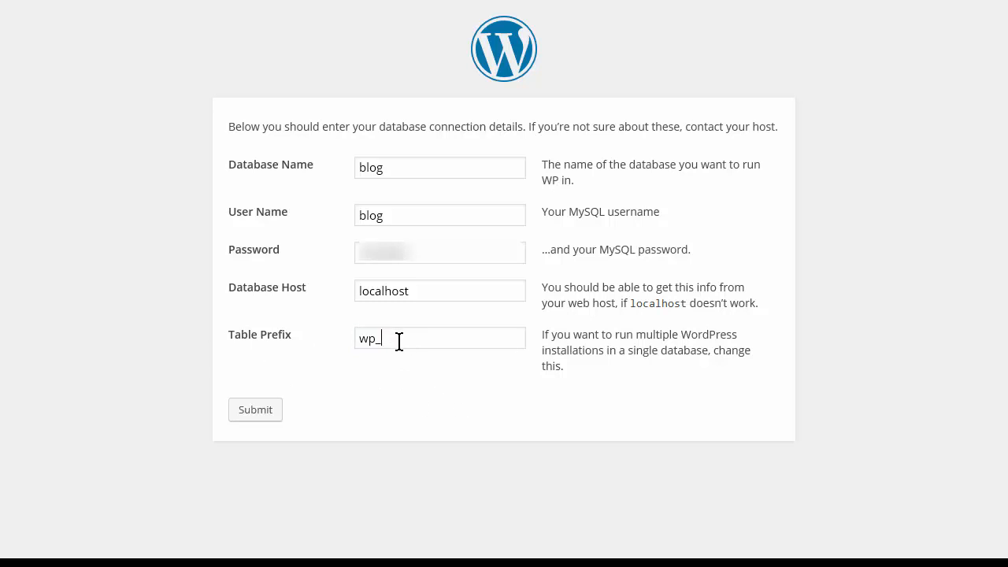
pyautogui.click(260, 412)
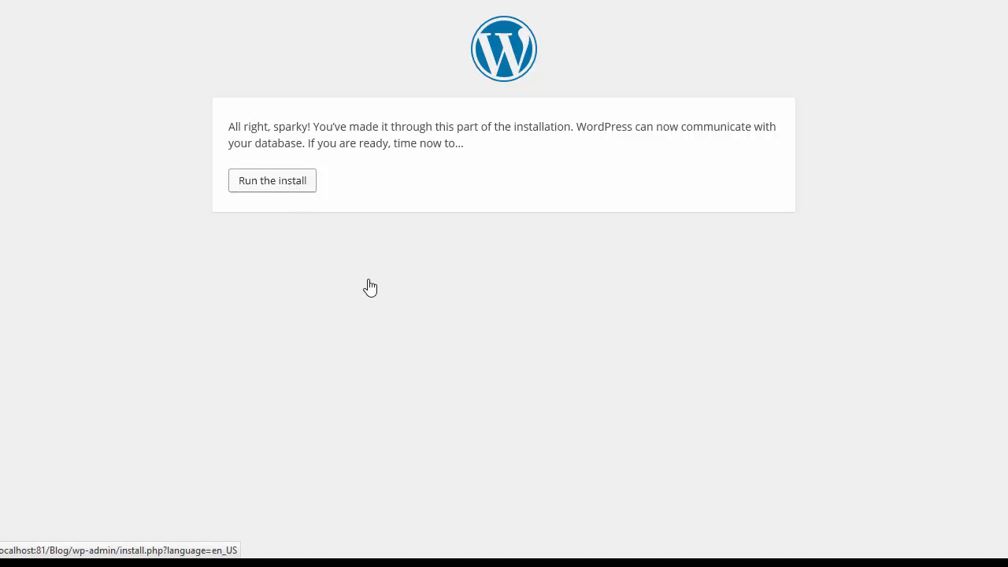
# Step: Run the WordPress install, set the site title to My Blog, and start filling in the username
pyautogui.press('Return')
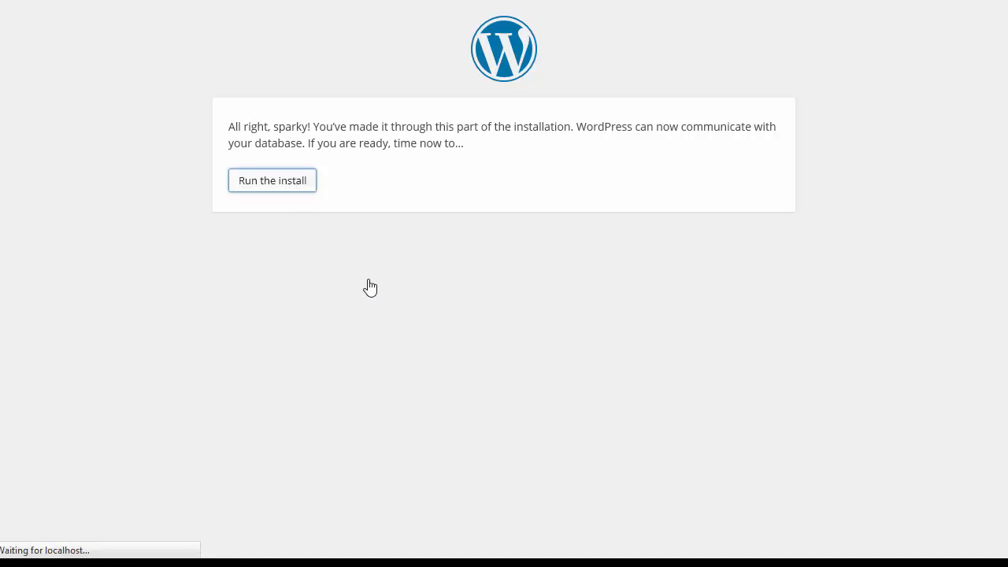
pyautogui.scroll(-2, 370, 289)
pyautogui.write('My Blog')
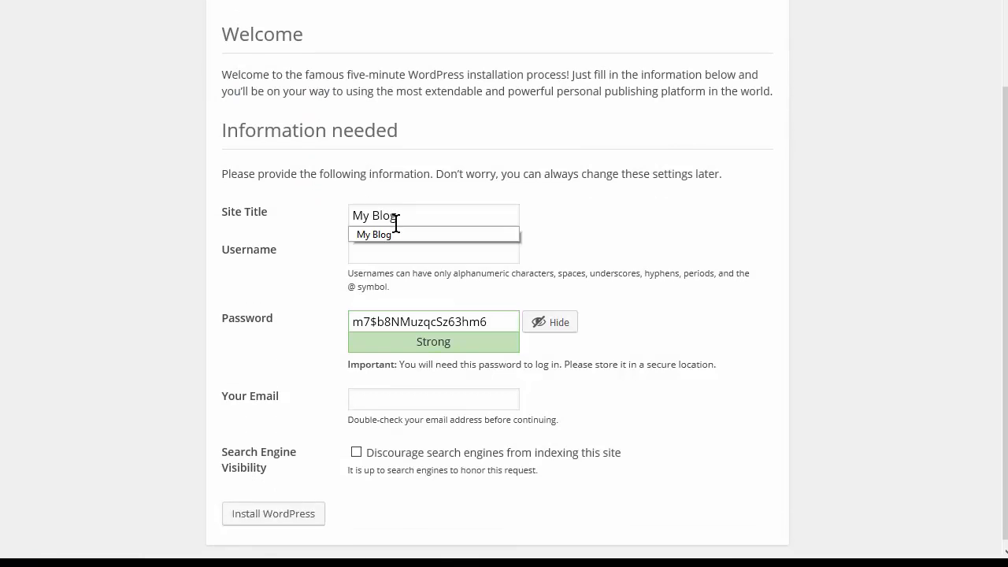
pyautogui.click(399, 255)
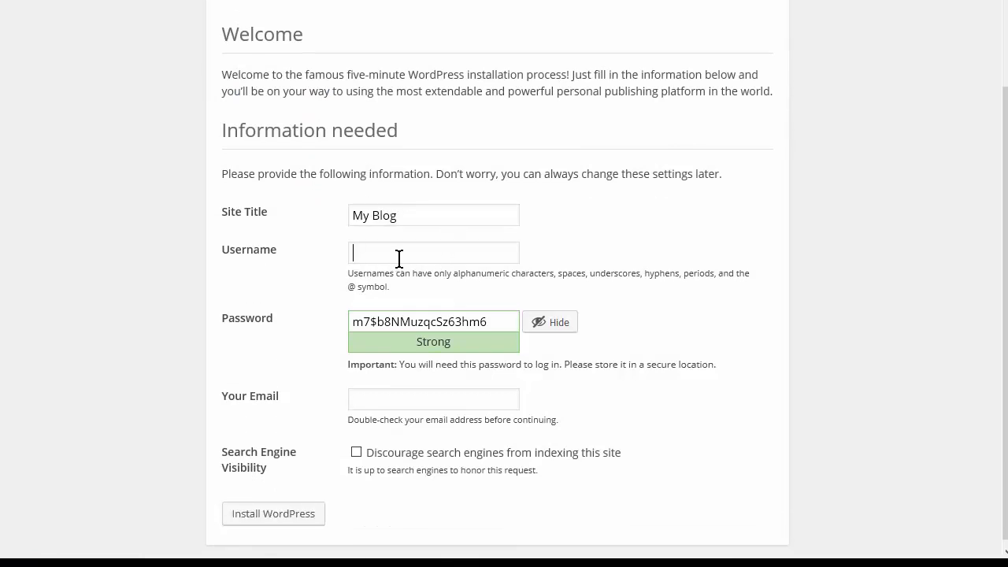